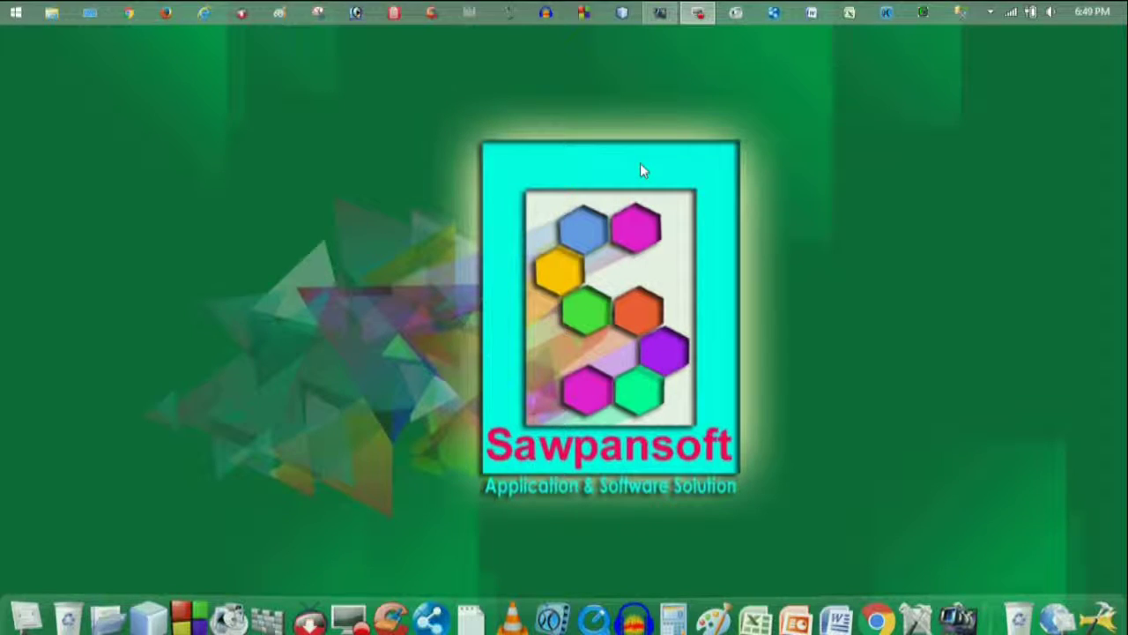
- Restore the VideoStudio window over the desktop and look through its main menus
left_click(660, 12)
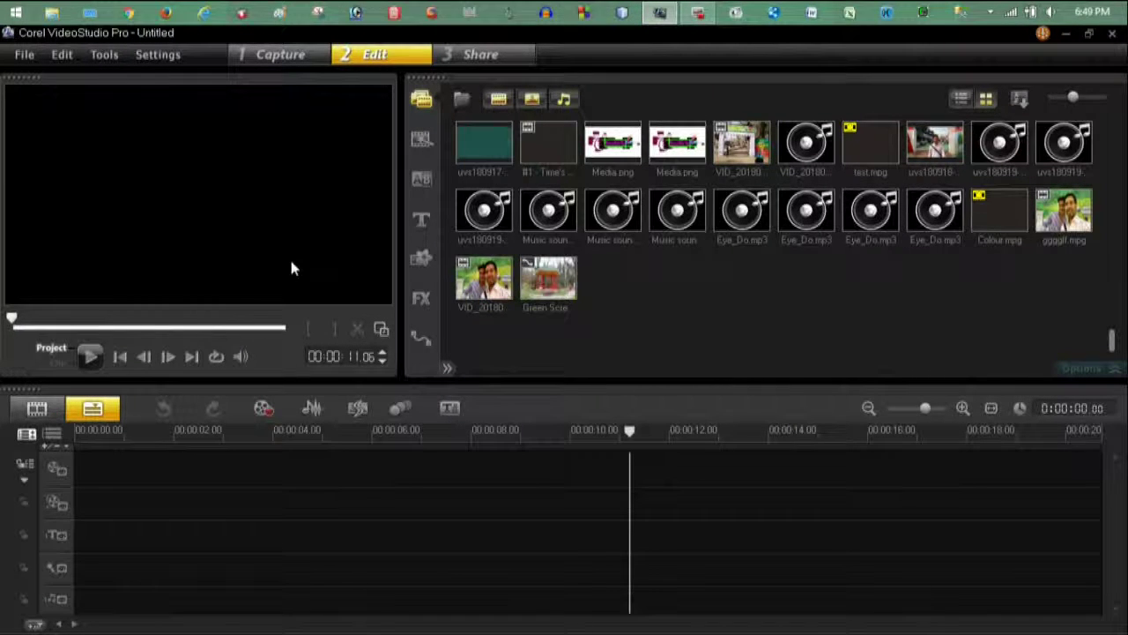
left_click(22, 55)
mouse_move(158, 55)
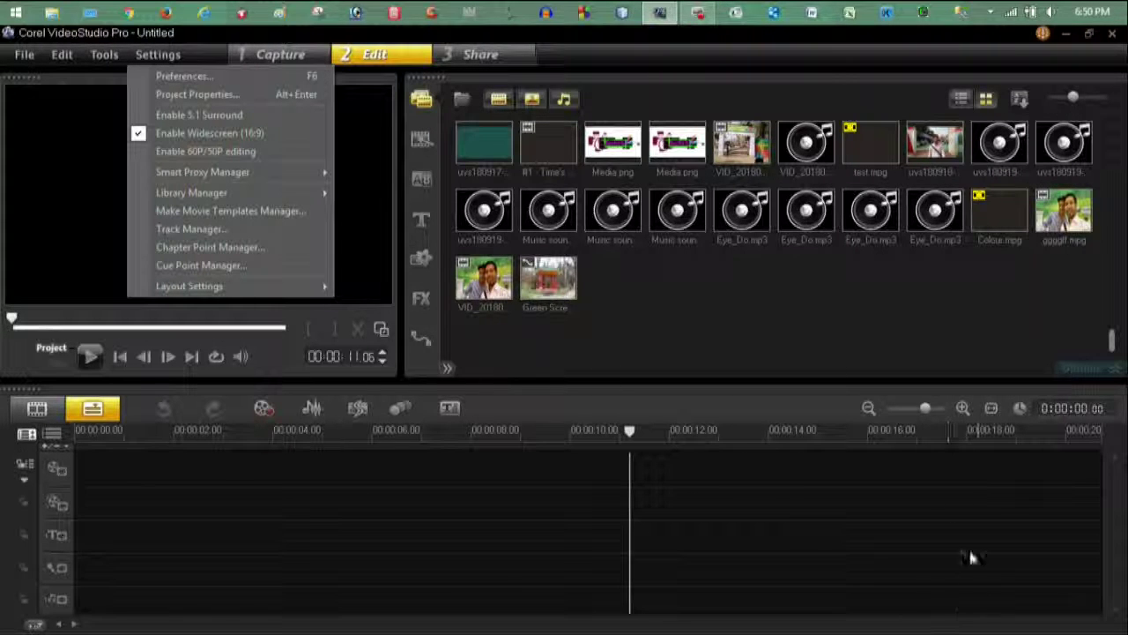
left_click(36, 409)
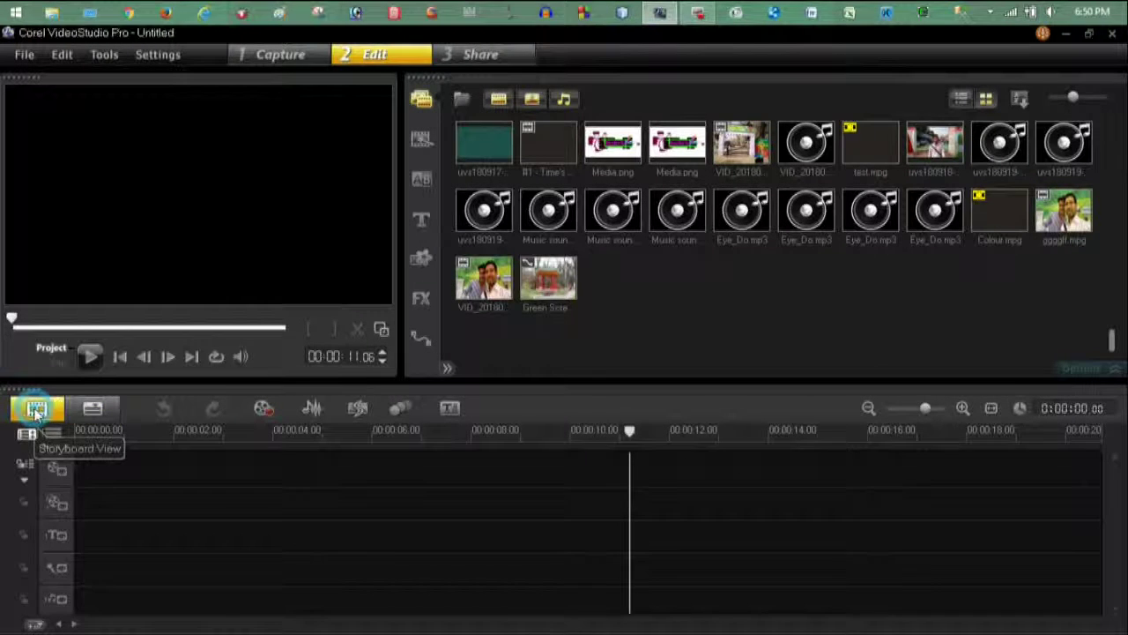
left_click(91, 411)
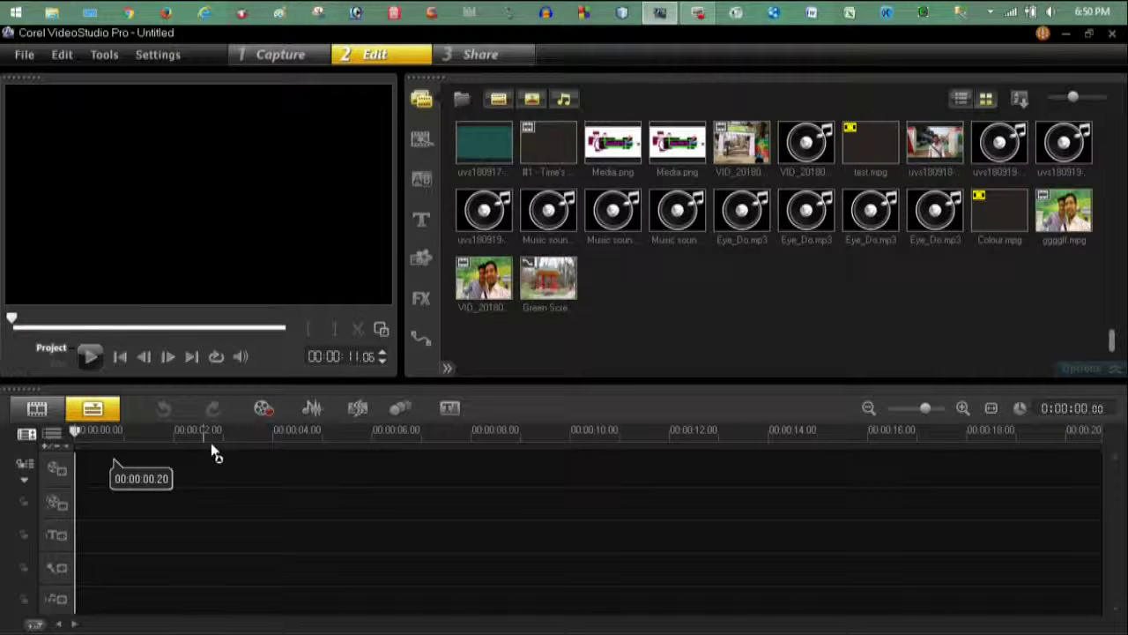
left_click(565, 431)
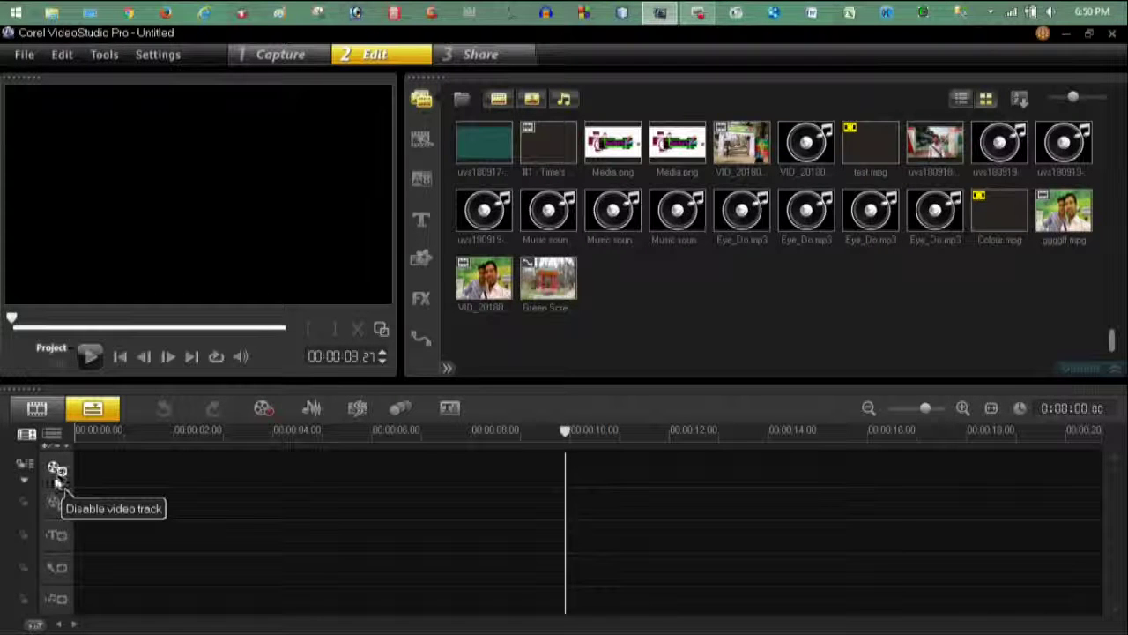
left_click(60, 476)
left_click(62, 478)
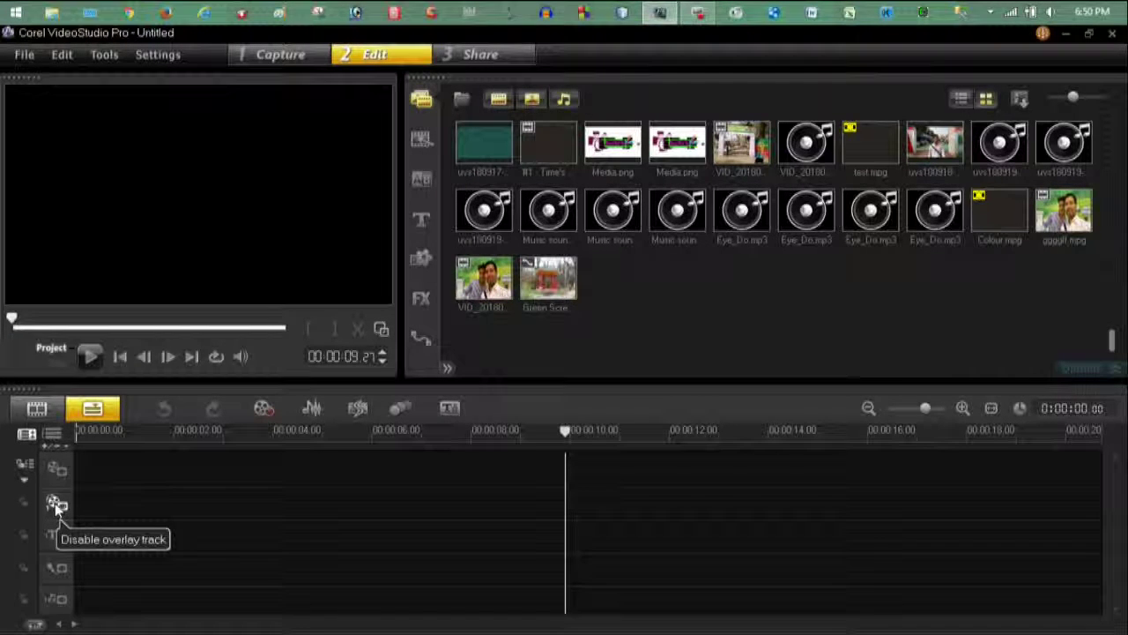
left_click(56, 504)
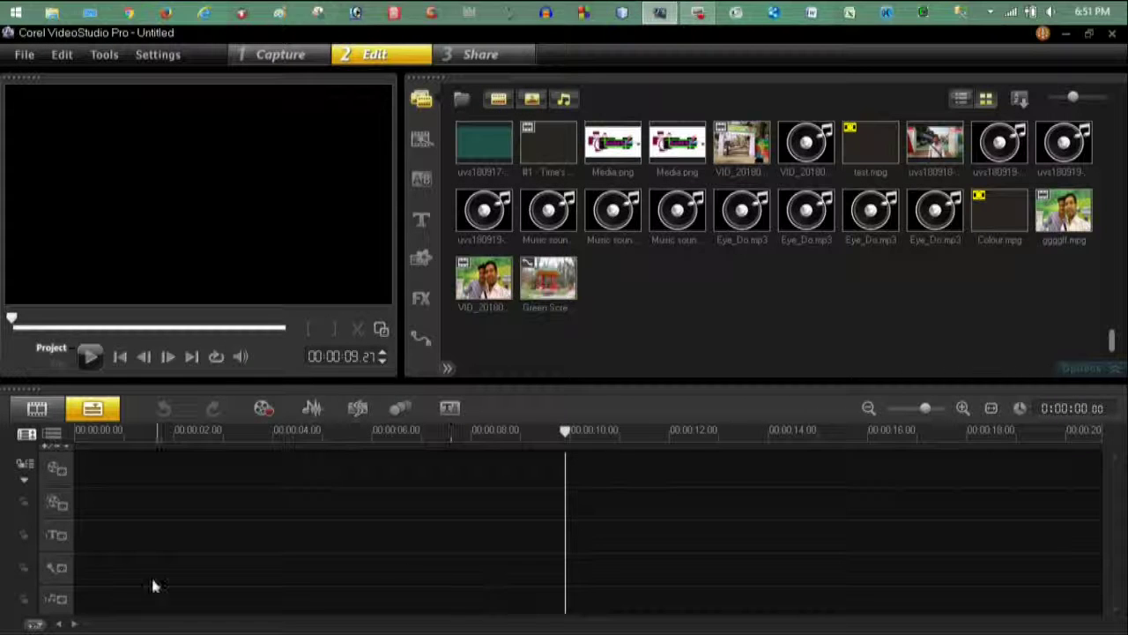
right_click(559, 472)
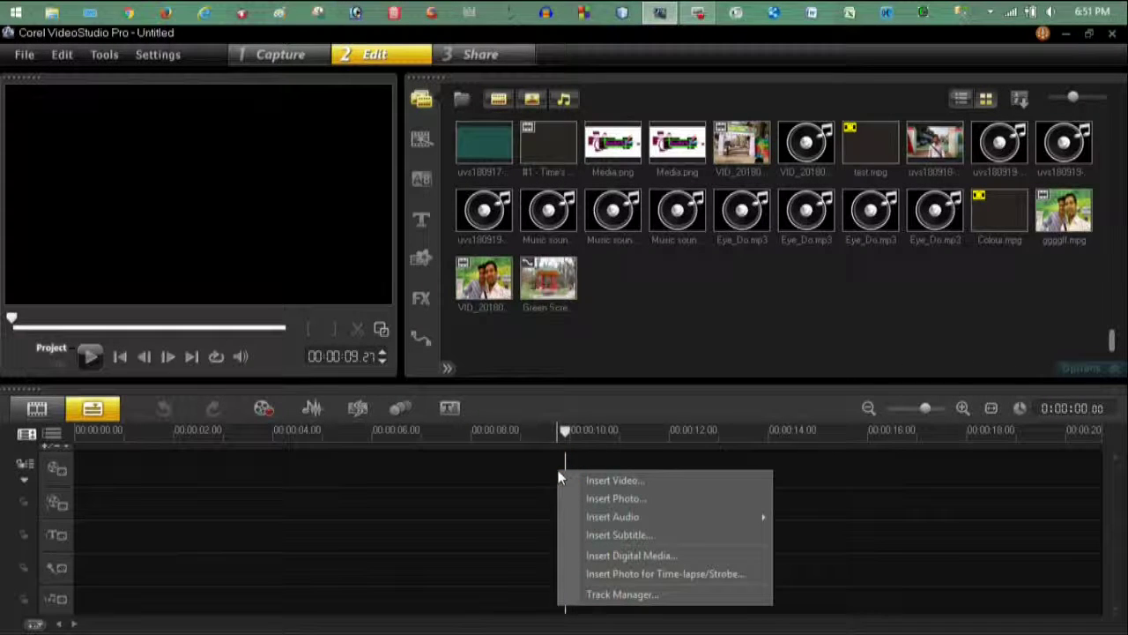
- From the timeline's right-click menu, choose Insert Audio > To Music Track #1
mouse_move(595, 521)
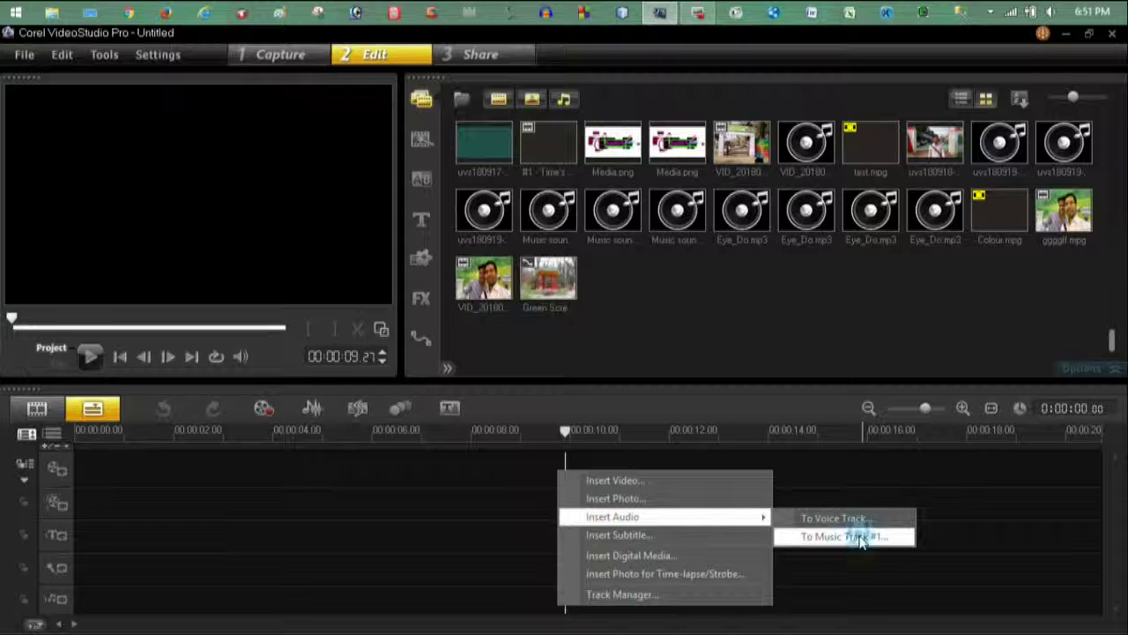
left_click(862, 540)
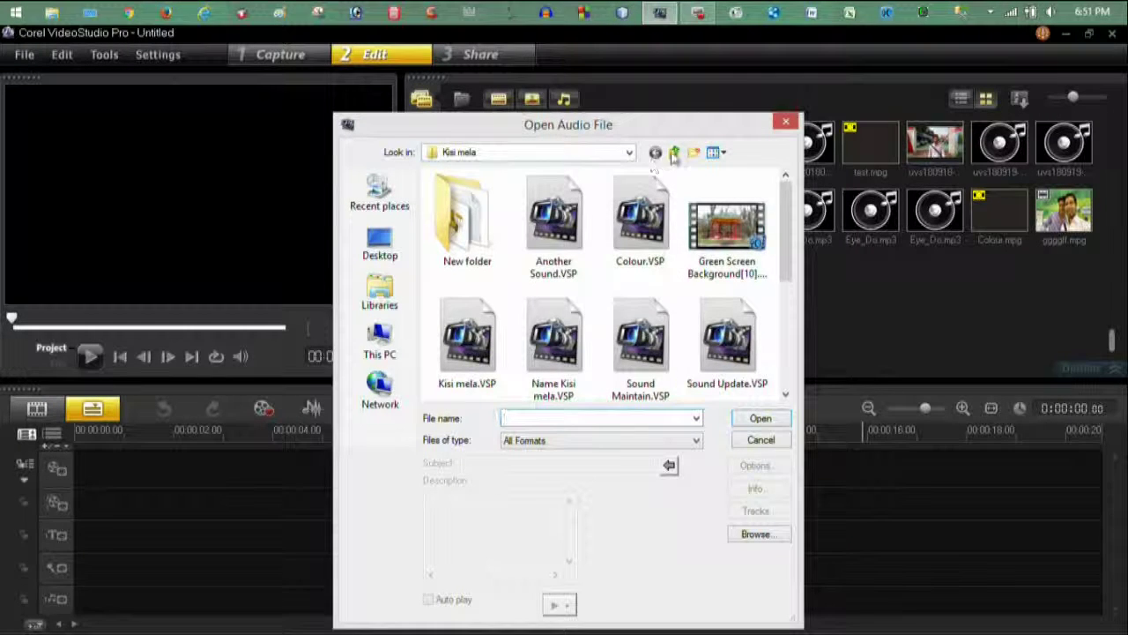
- Browse via This PC to Downloads > Documents and add Nimbus.mp3 to the music track
left_click(674, 154)
left_click(674, 153)
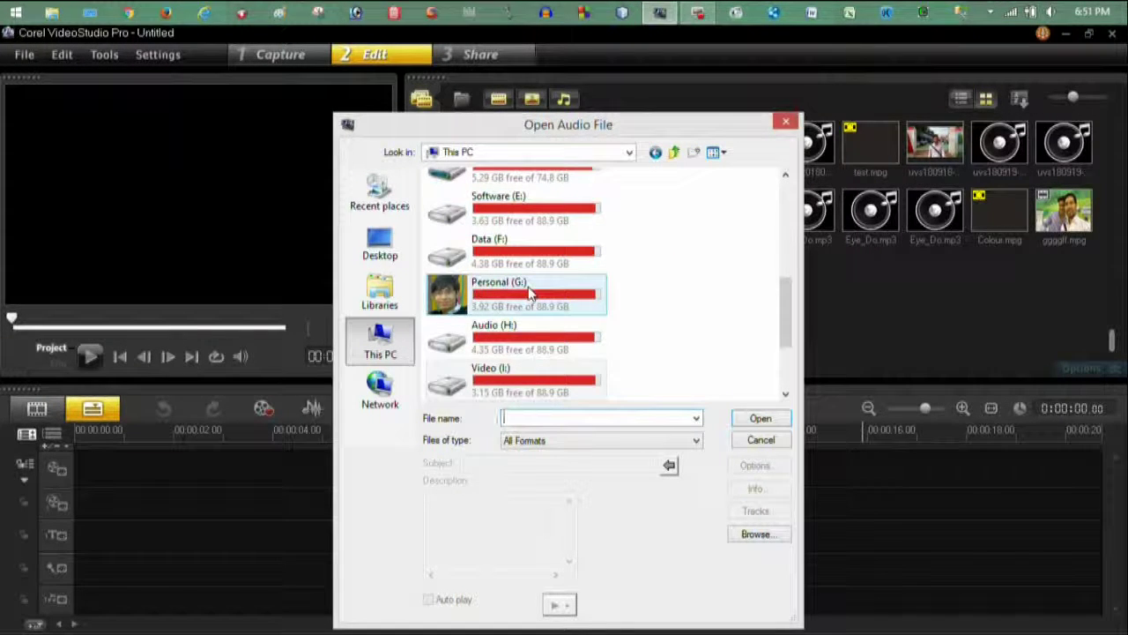
scroll(529, 294, "up", 5)
scroll(529, 294, "down", 5)
scroll(529, 294, "up", 2)
scroll(528, 292, "up", 5)
double_click(542, 249)
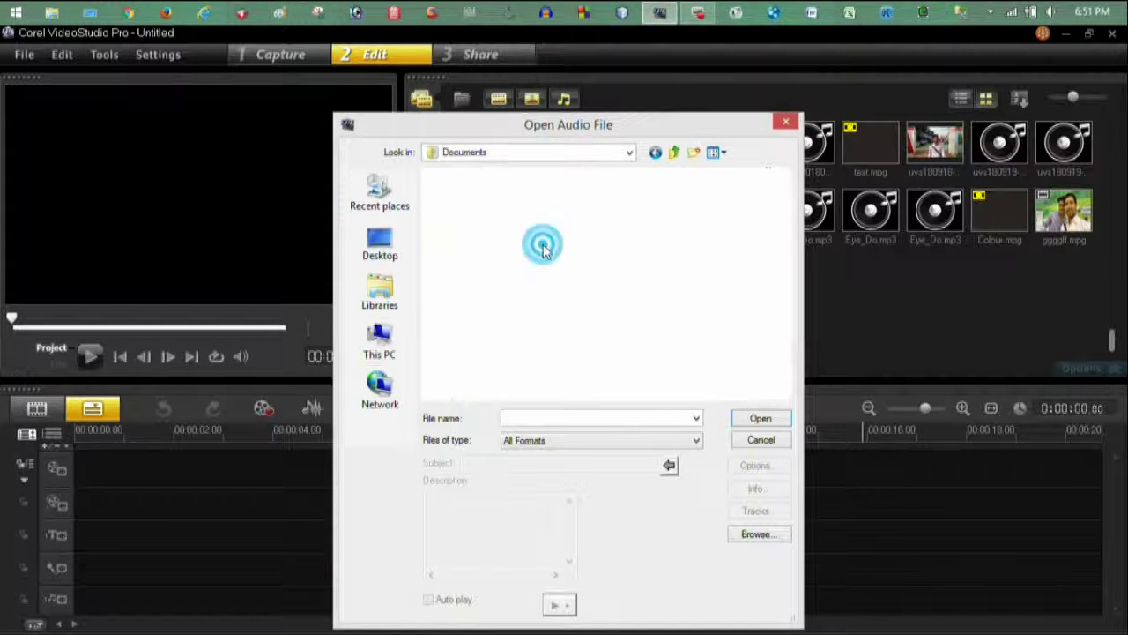
left_click(674, 153)
double_click(517, 294)
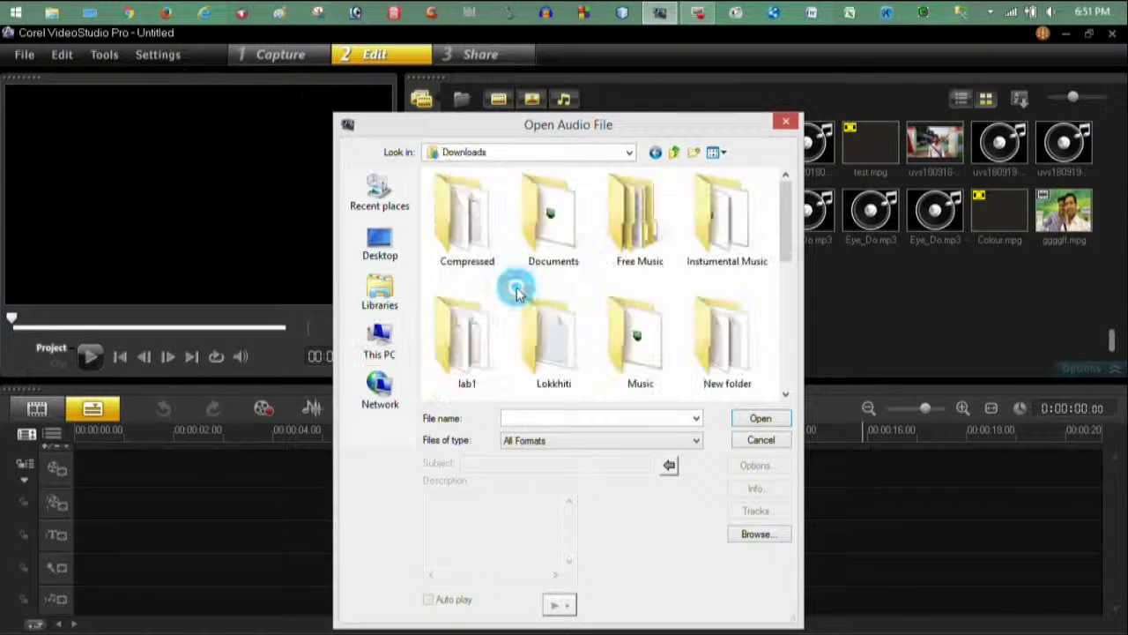
double_click(559, 220)
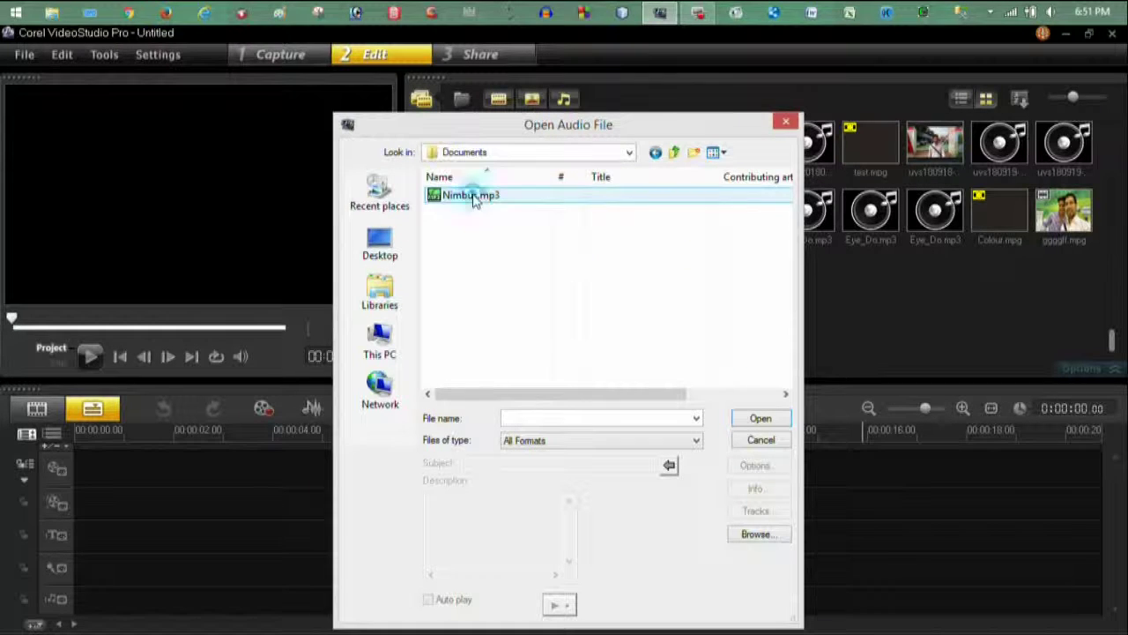
left_click(473, 197)
double_click(507, 199)
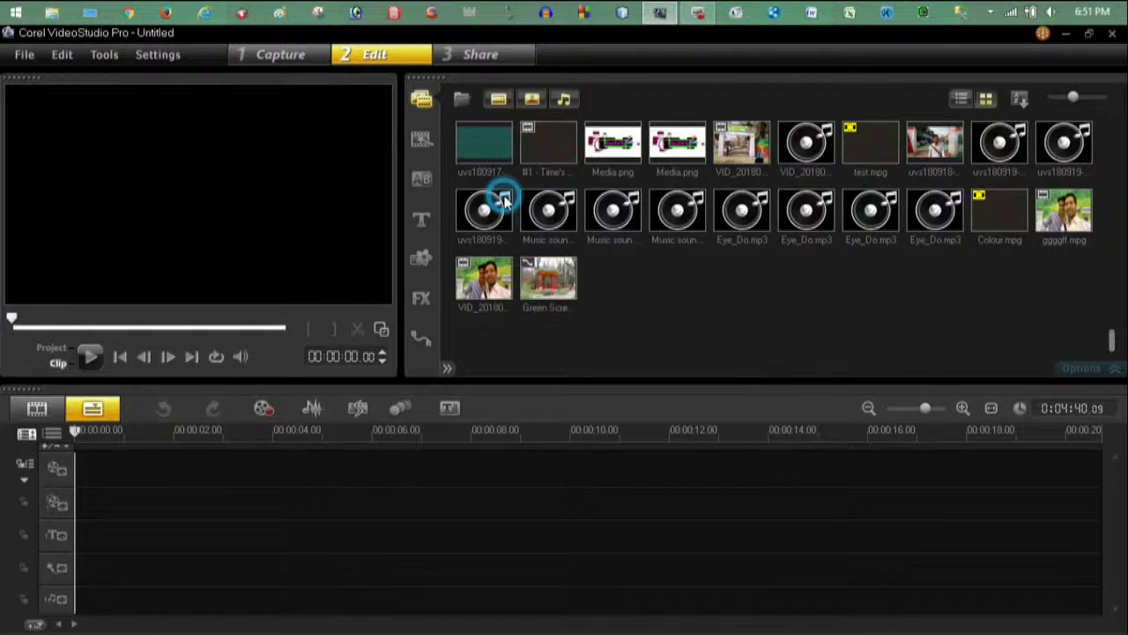
mouse_move(106, 432)
left_mouse_down()
mouse_move(417, 433)
mouse_move(75, 431)
left_mouse_up()
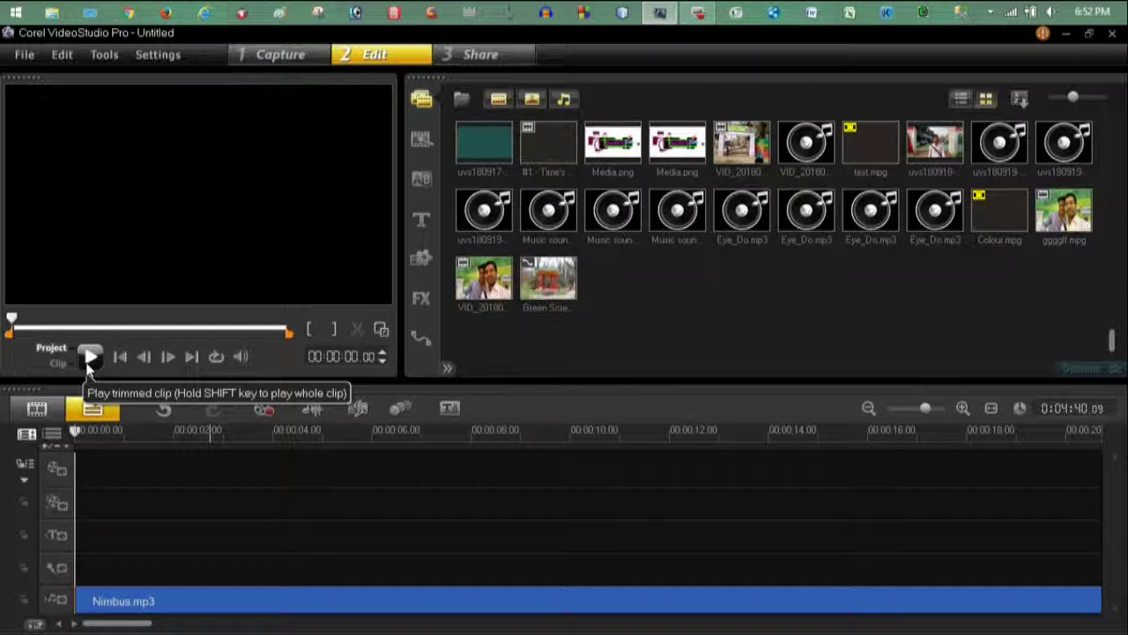
left_click(1050, 12)
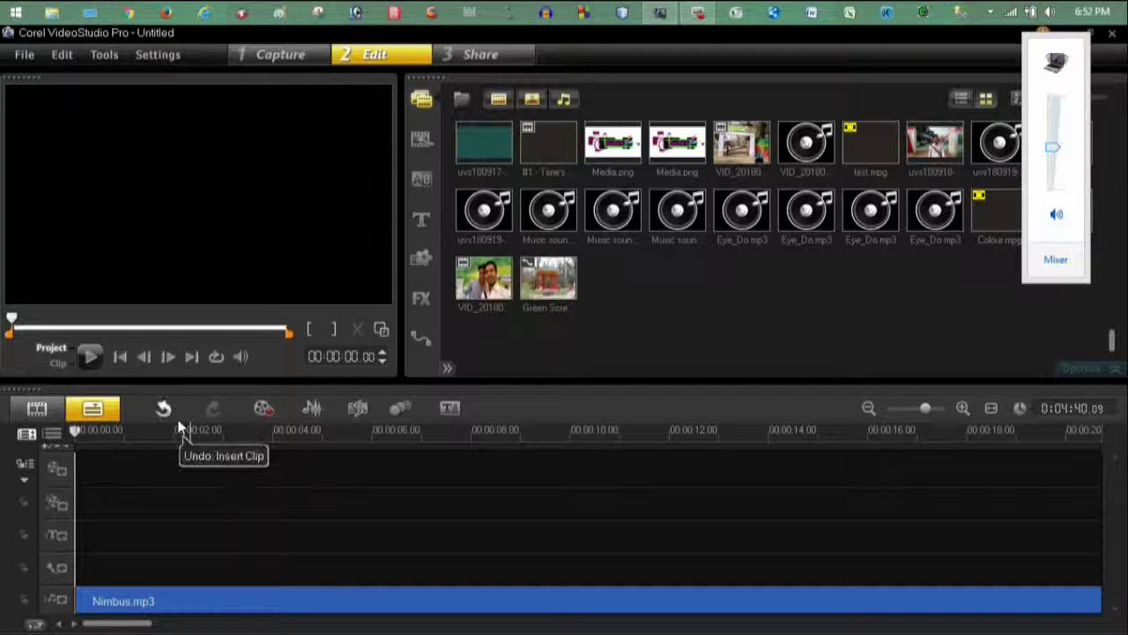
left_click(89, 356)
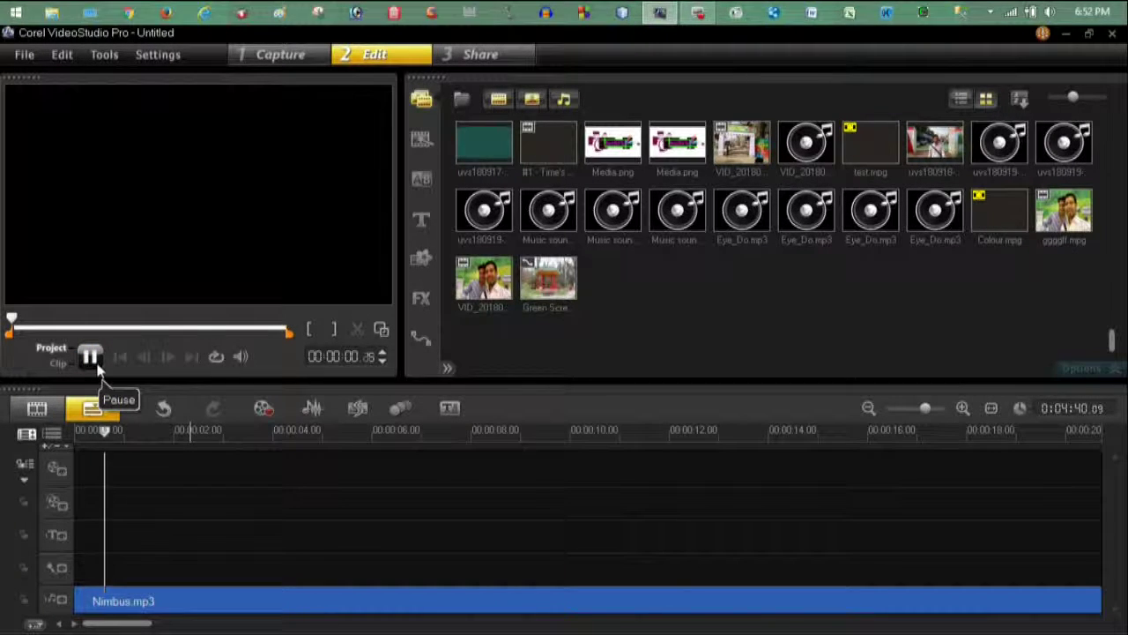
left_click(1054, 13)
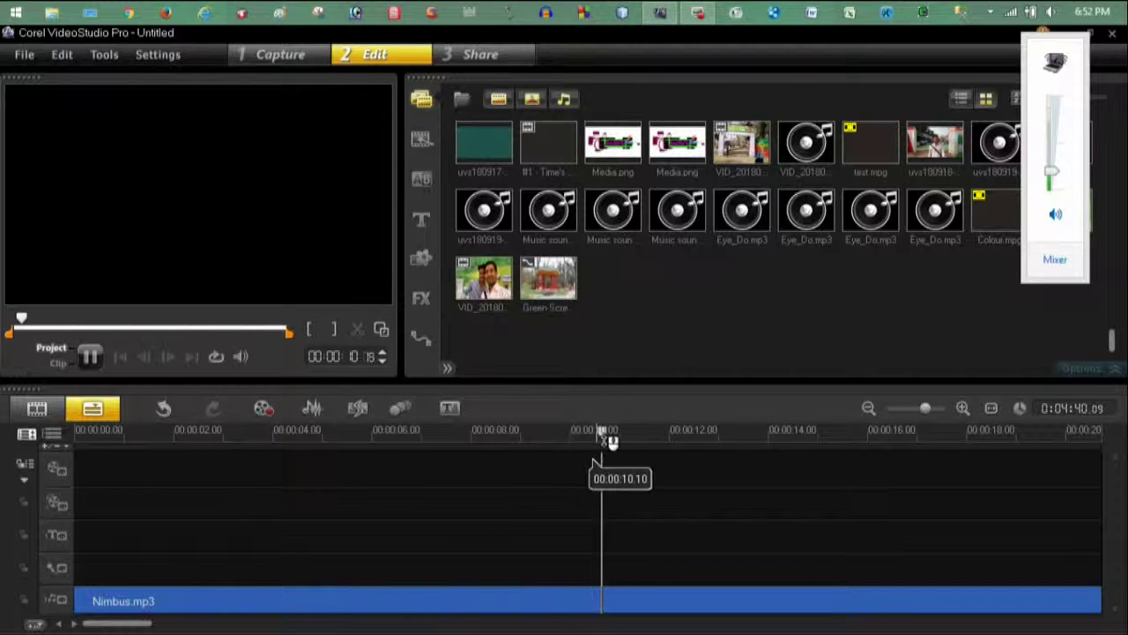
left_click(91, 363)
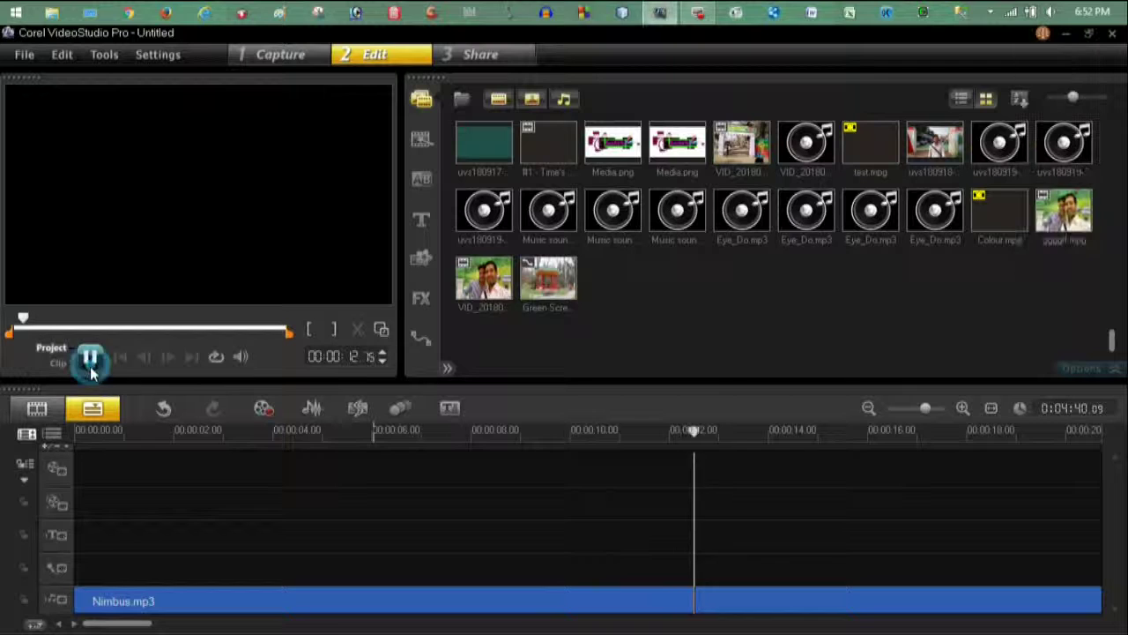
left_click(227, 430)
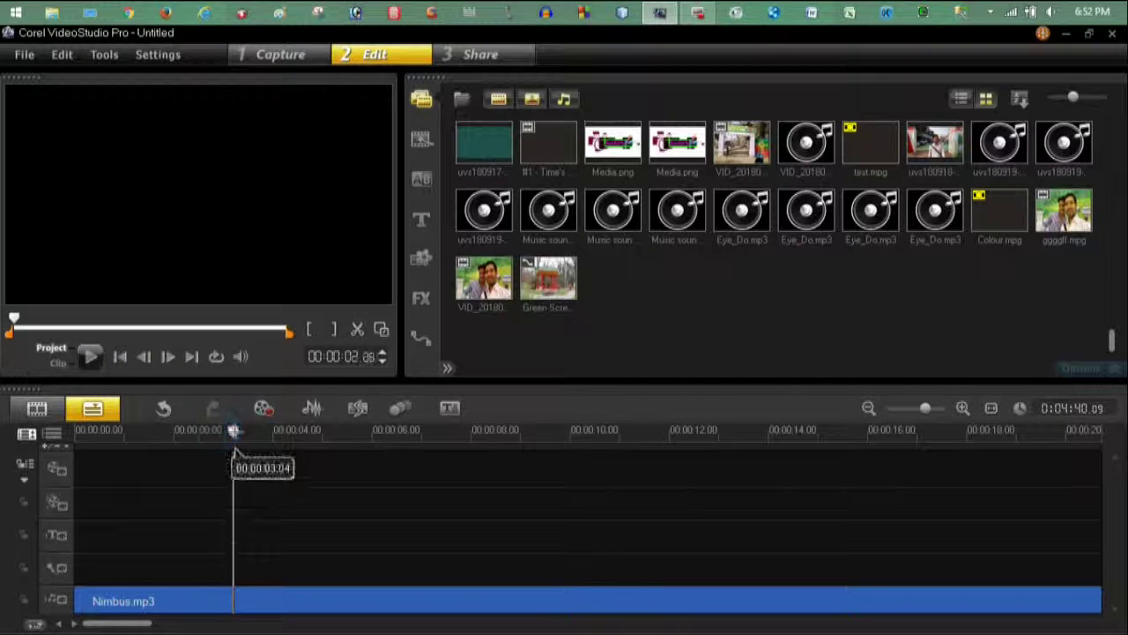
left_click(360, 446)
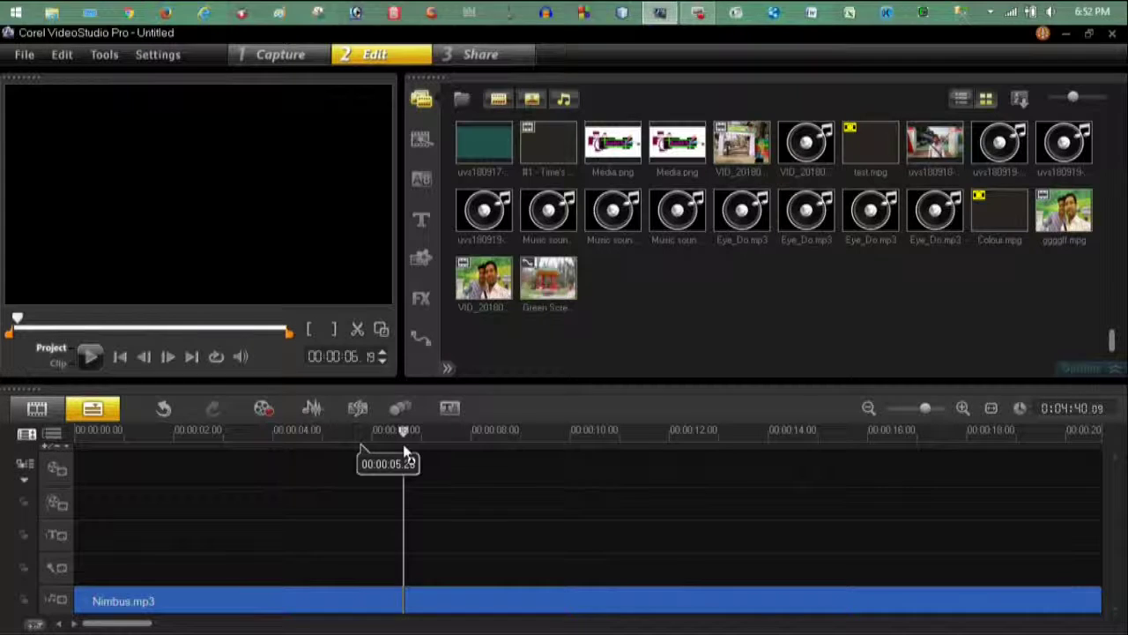
left_click(427, 610)
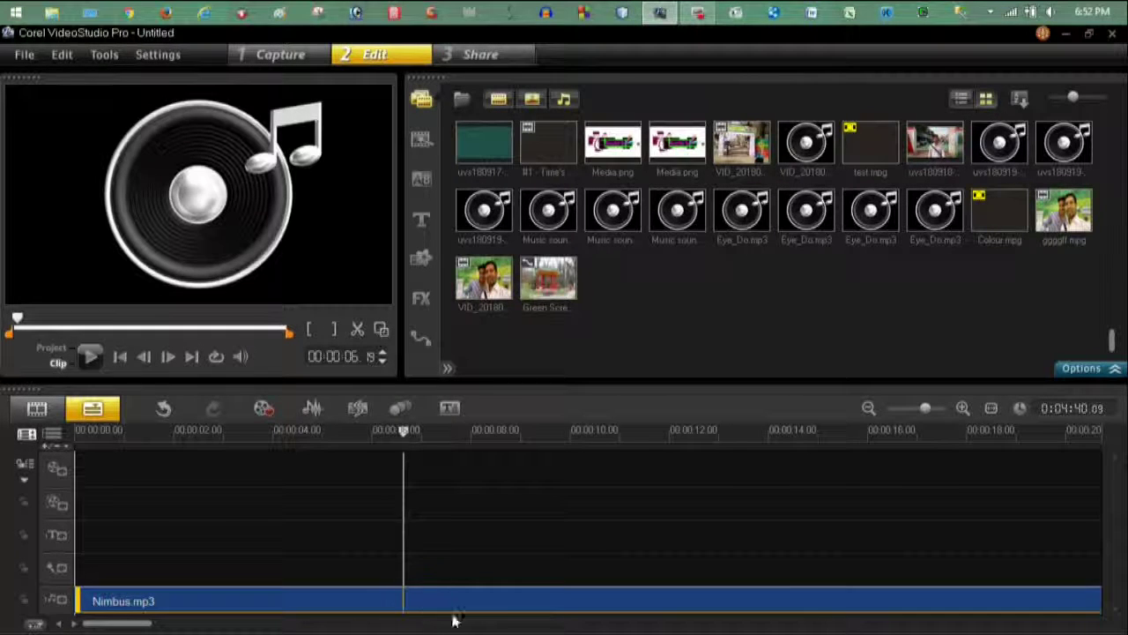
- Split the Nimbus.mp3 music clip at the playhead, placed at about 8 seconds
left_click_drag(412, 436, 493, 432)
left_click(505, 599)
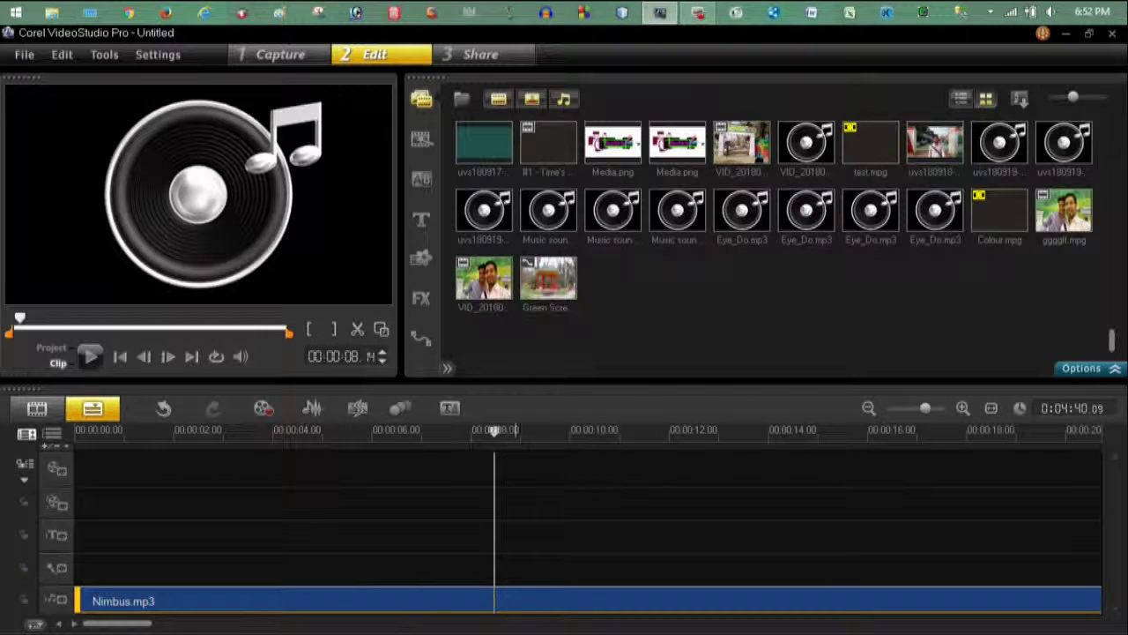
right_click(520, 601)
left_click(514, 604)
left_click(357, 330)
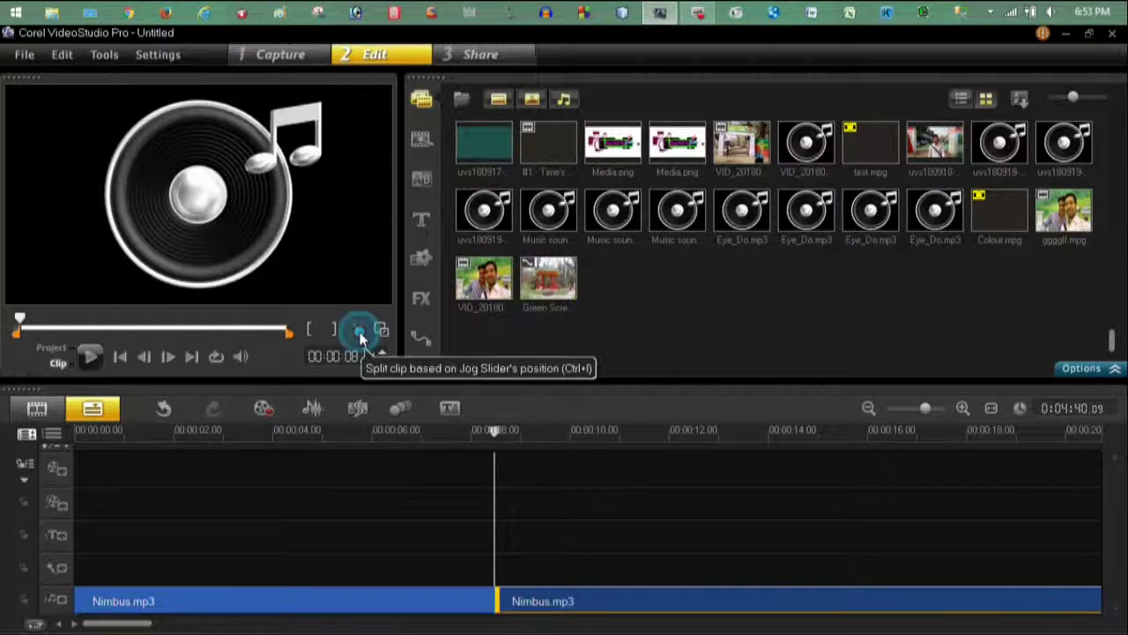
- Move the second clip later so it starts near 9 seconds, leaving a gap
left_click(565, 601)
left_click_drag(564, 601, 705, 601)
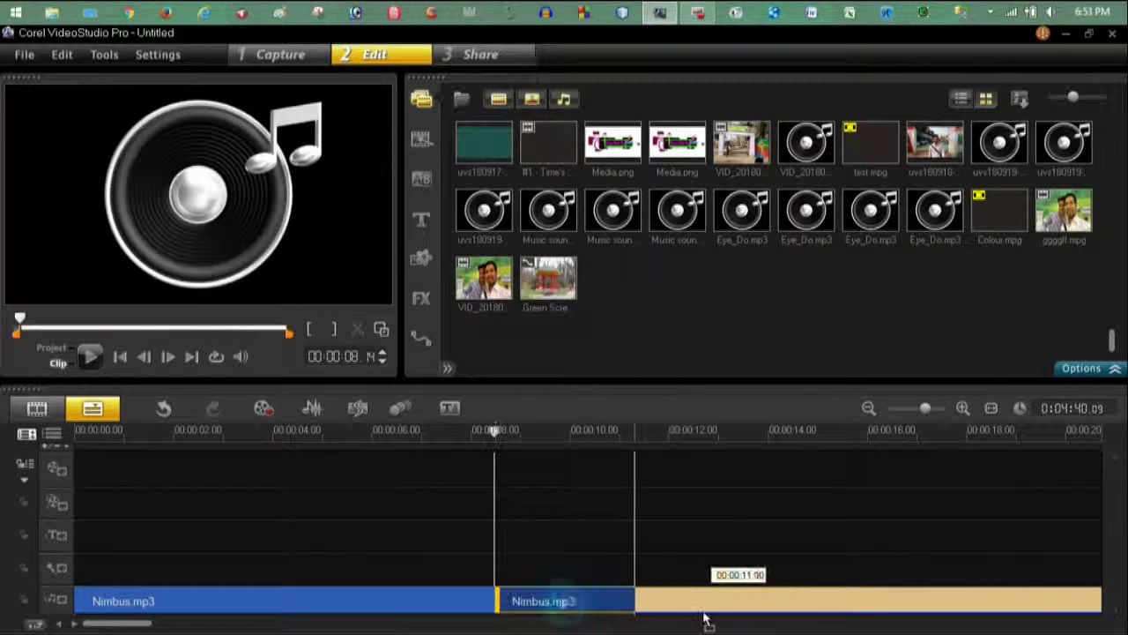
left_click(461, 605)
left_click_drag(642, 603, 613, 603)
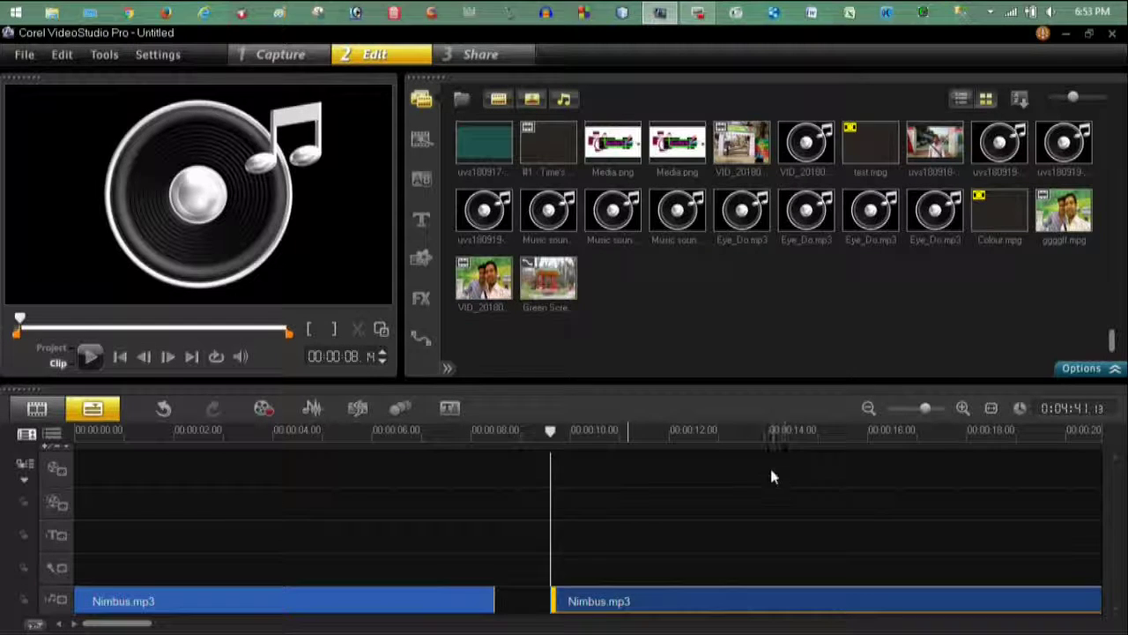
- Split the second clip at about 13.3 seconds and shift the right piece later
left_click(771, 431)
left_click(808, 588)
left_click(357, 329)
left_click(807, 600)
left_click_drag(807, 599, 868, 602)
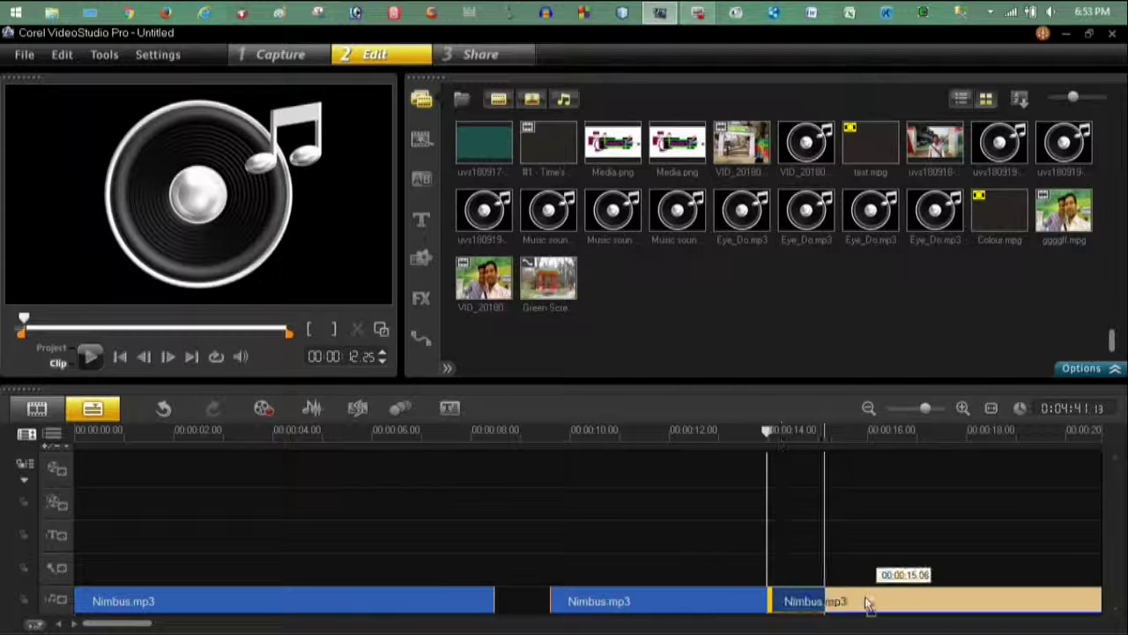
left_click(633, 603)
left_click(887, 600)
left_click(705, 600)
- Delete the middle Nimbus.mp3 clip from the music track
right_click(706, 602)
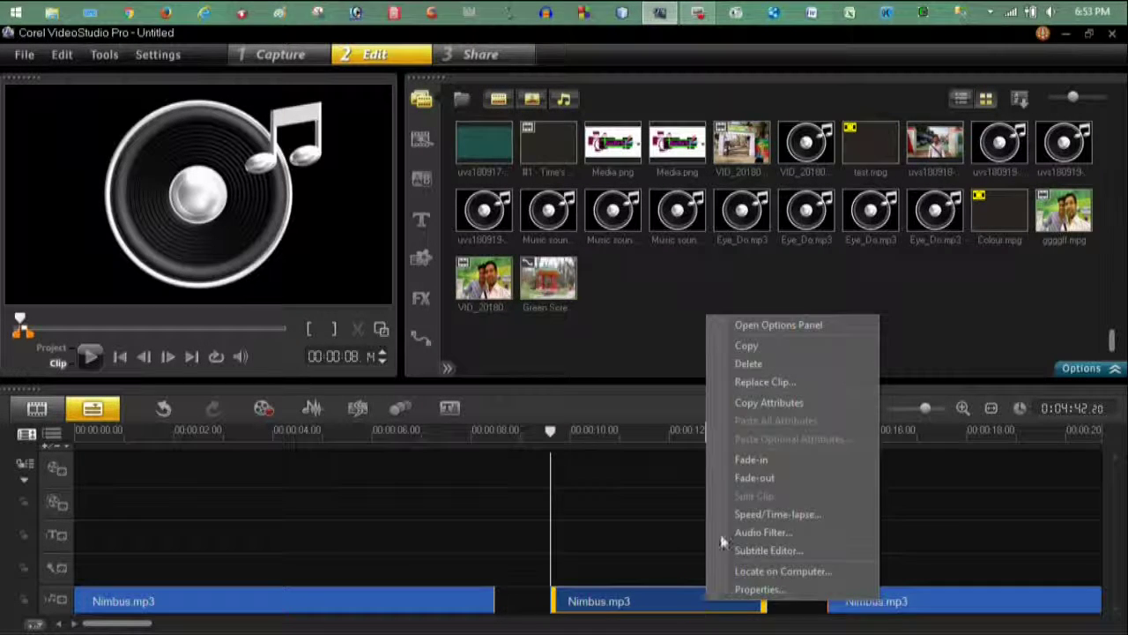
right_click(676, 608)
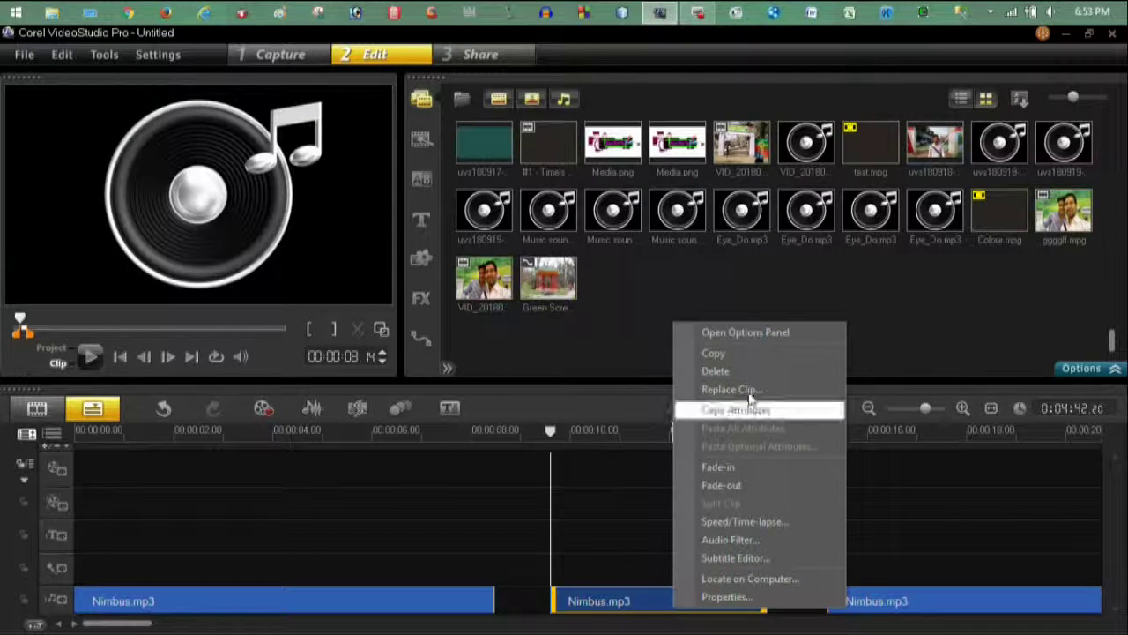
left_click(714, 371)
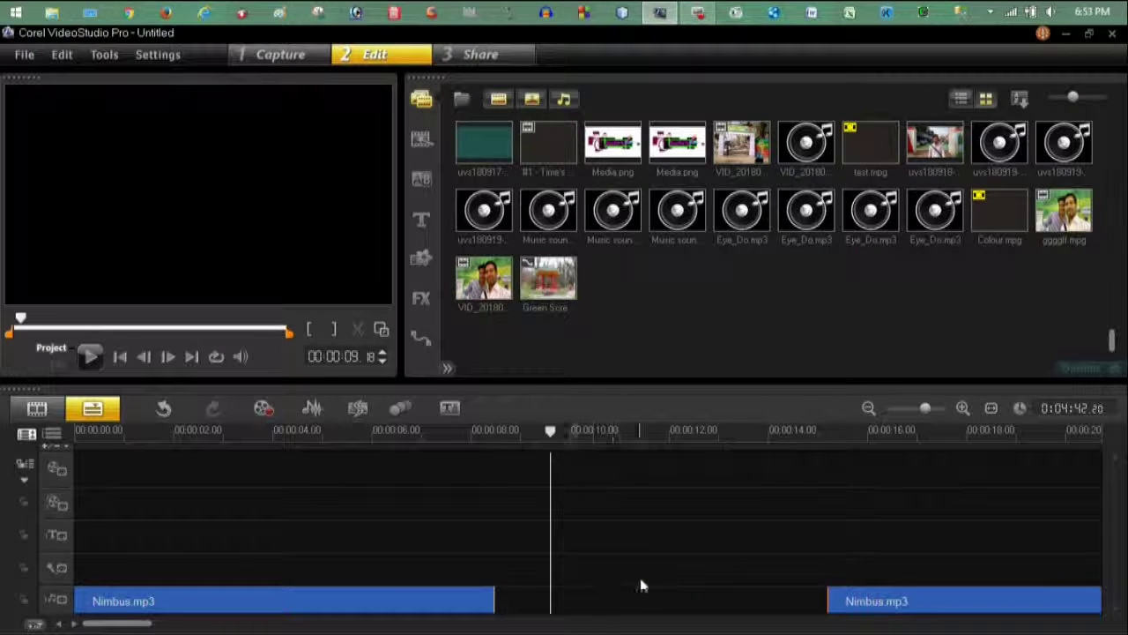
- Butt the right clip against the first clip and play back the join
left_click(881, 605)
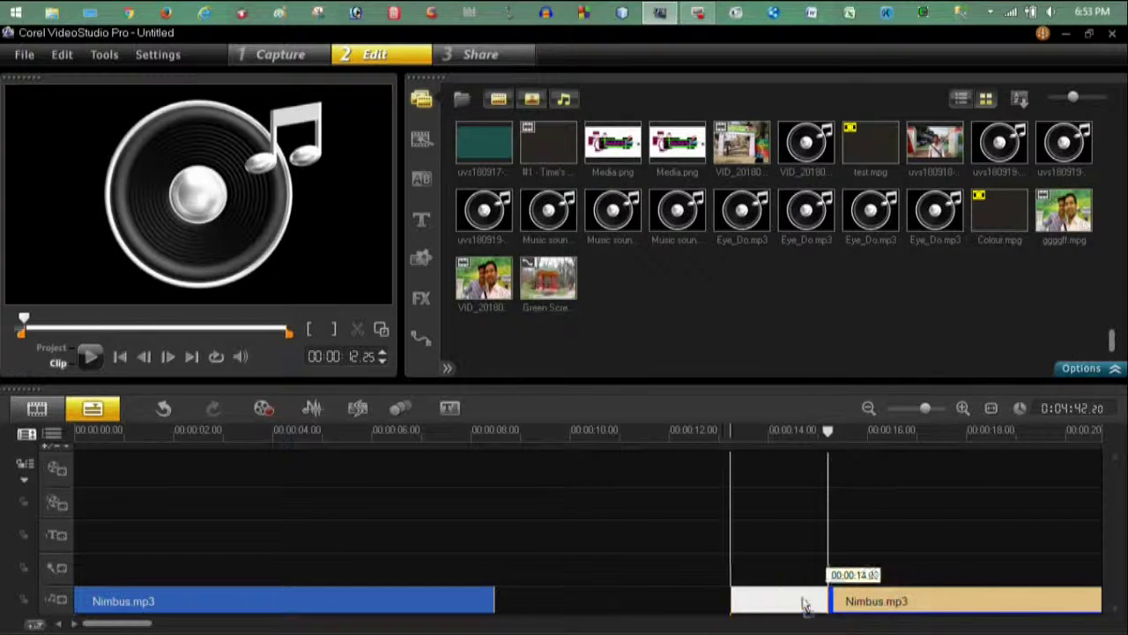
left_click_drag(640, 602, 569, 604)
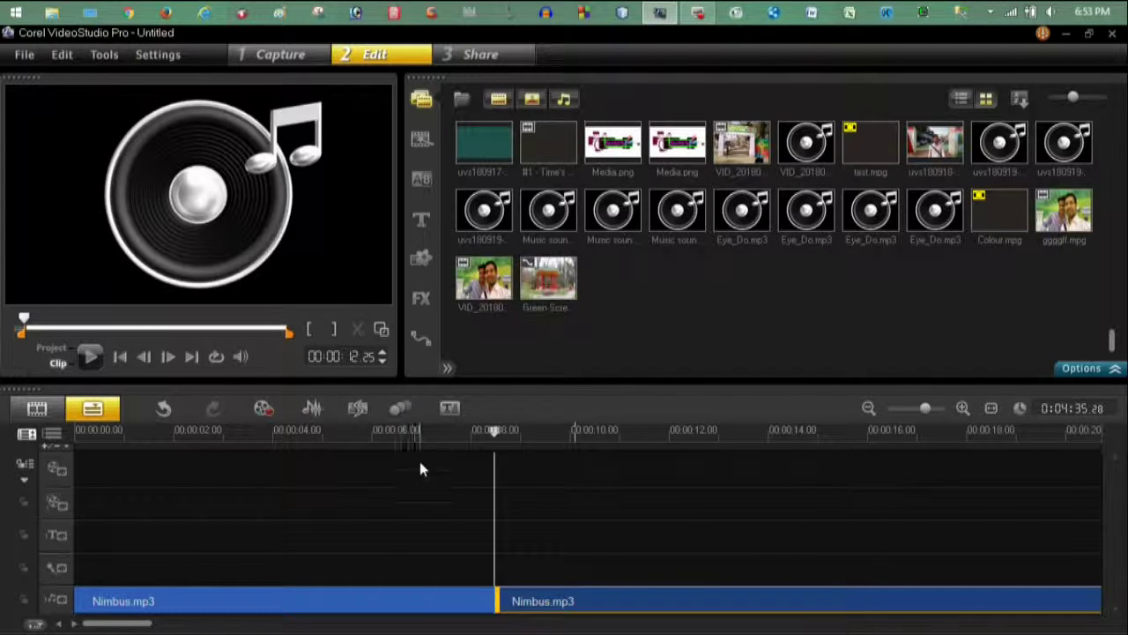
left_click(423, 456)
left_click(91, 357)
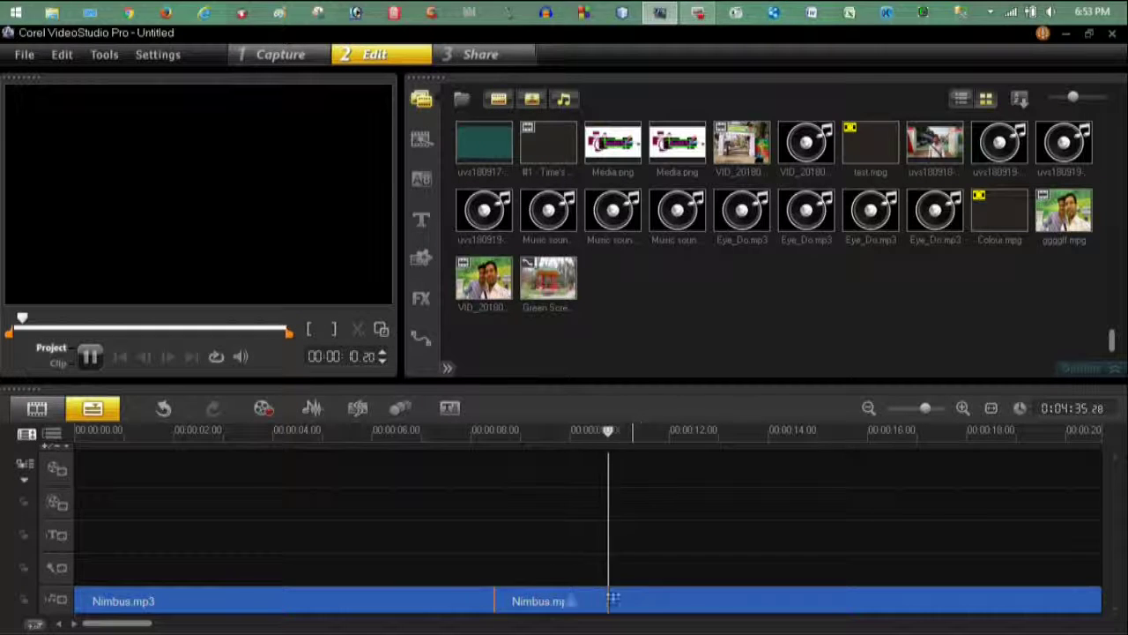
left_click(640, 600)
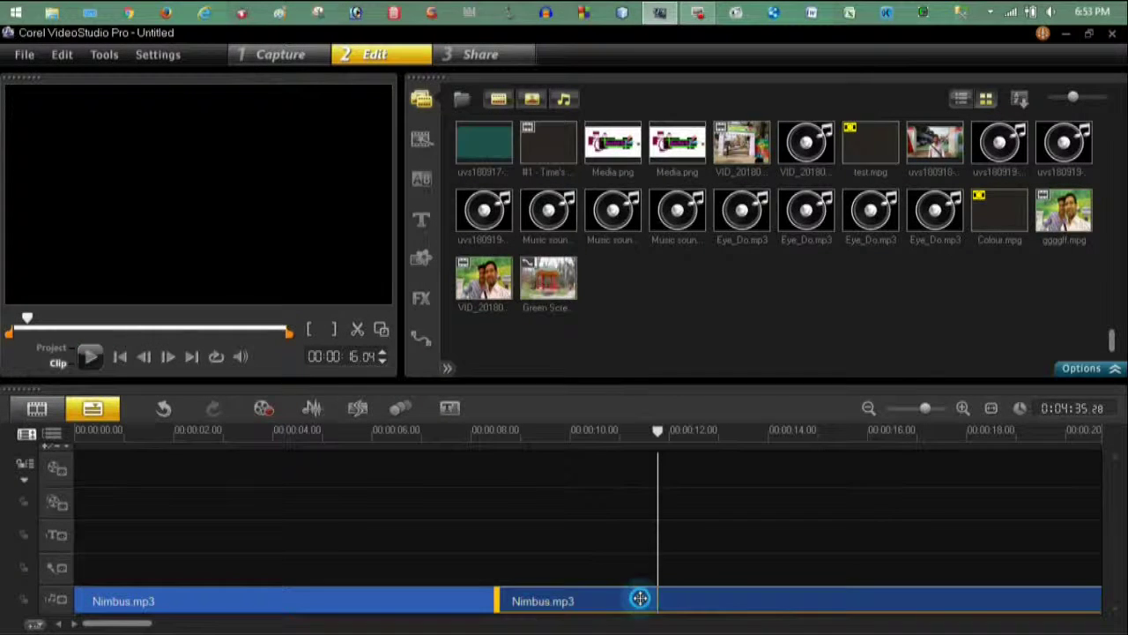
- Start a Save As for the project, then cancel it without saving
left_click(614, 558)
left_click(24, 54)
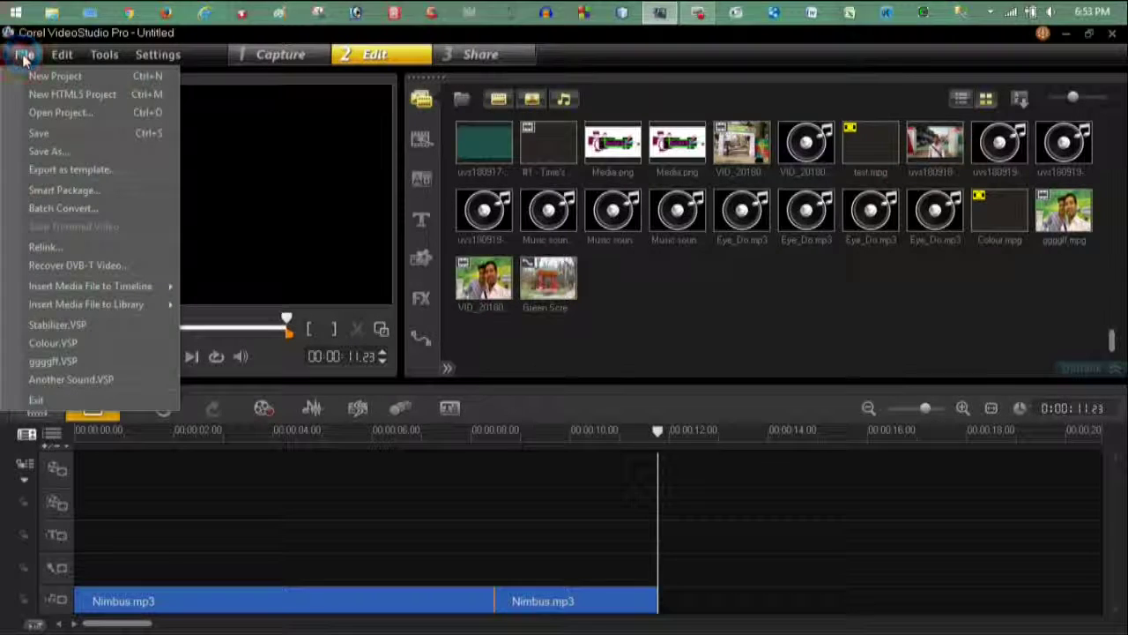
left_click(53, 151)
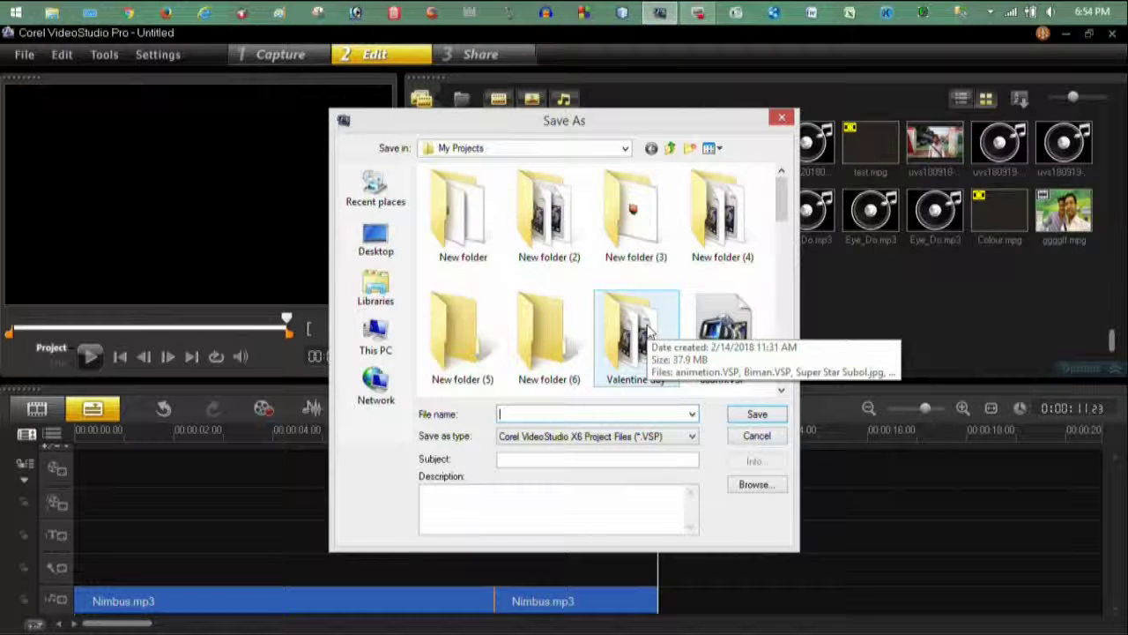
left_click(781, 118)
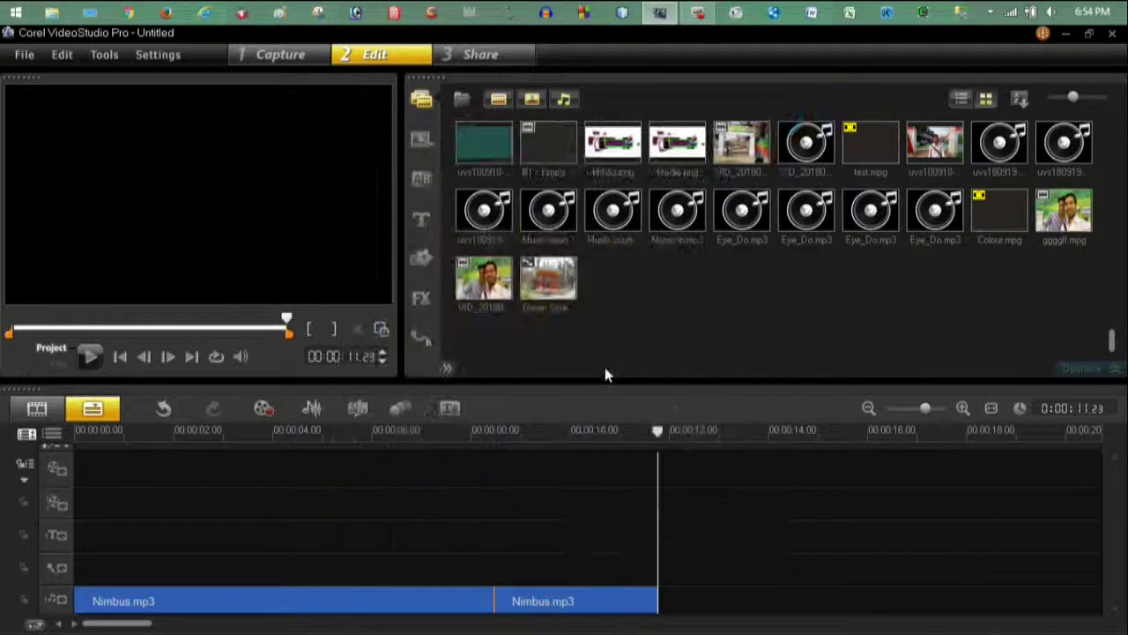
- Use Save As to store the project as title.VSP in Downloads > Documents
left_click(606, 601)
left_click(25, 55)
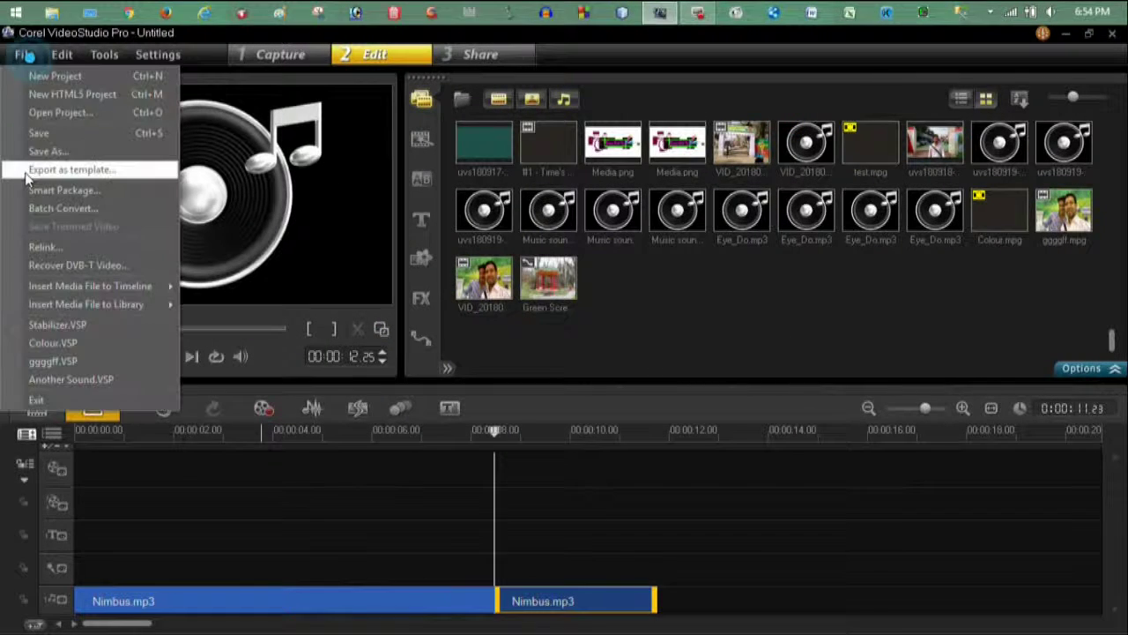
left_click(42, 150)
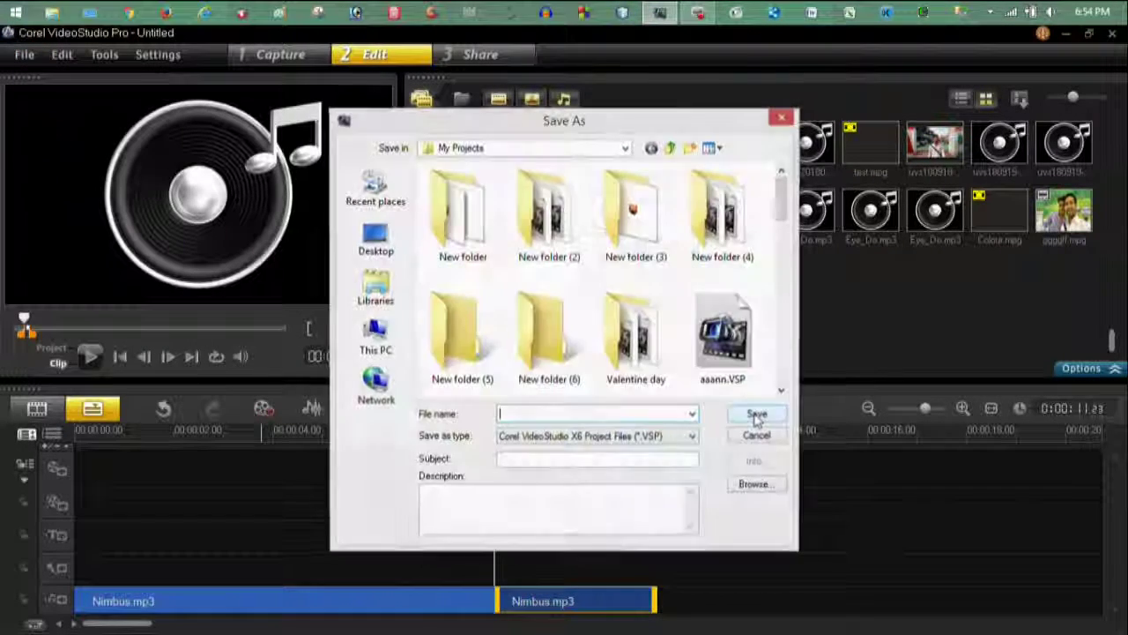
left_click(670, 148)
left_click(670, 148)
double_click(505, 292)
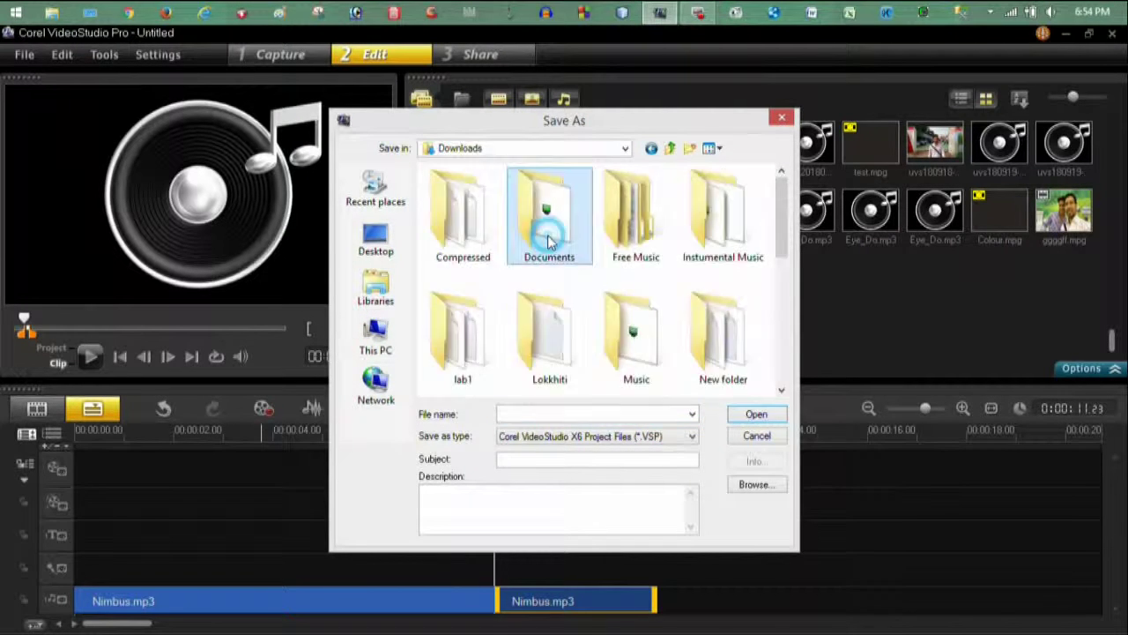
left_click(528, 413)
type("title")
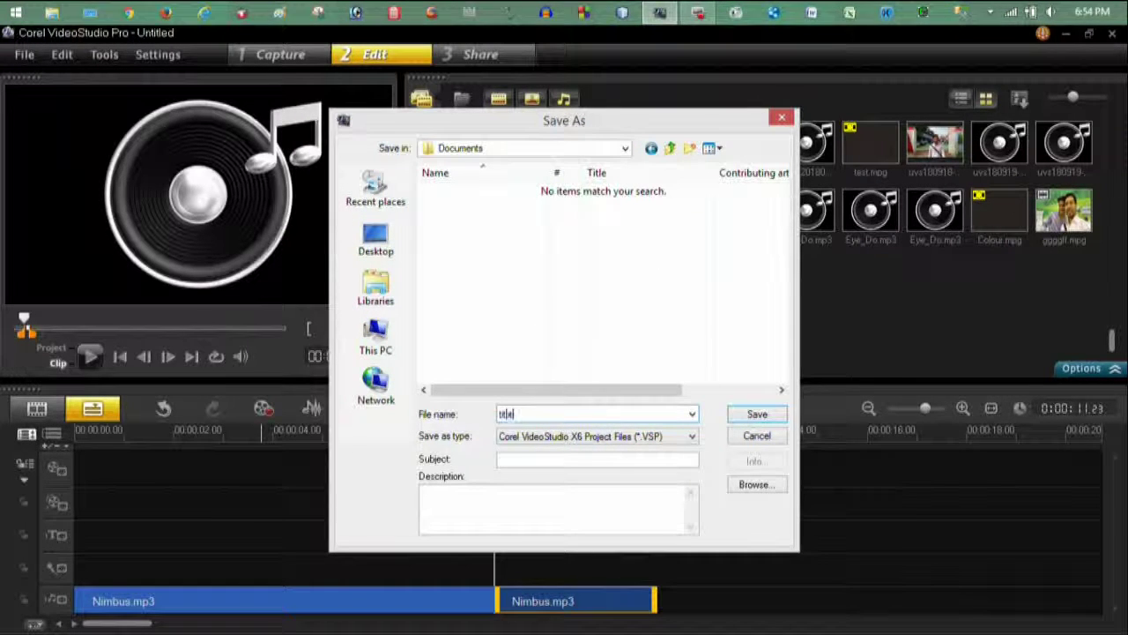
key("Return")
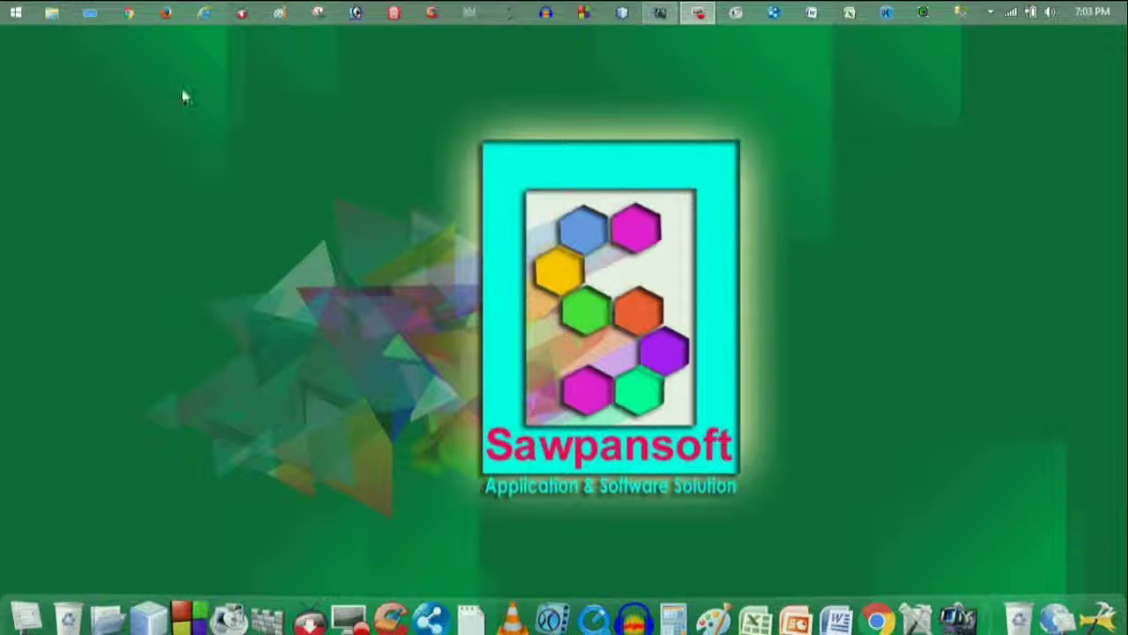
- Open title.VSP from Downloads > Documents using File Explorer
left_click(51, 12)
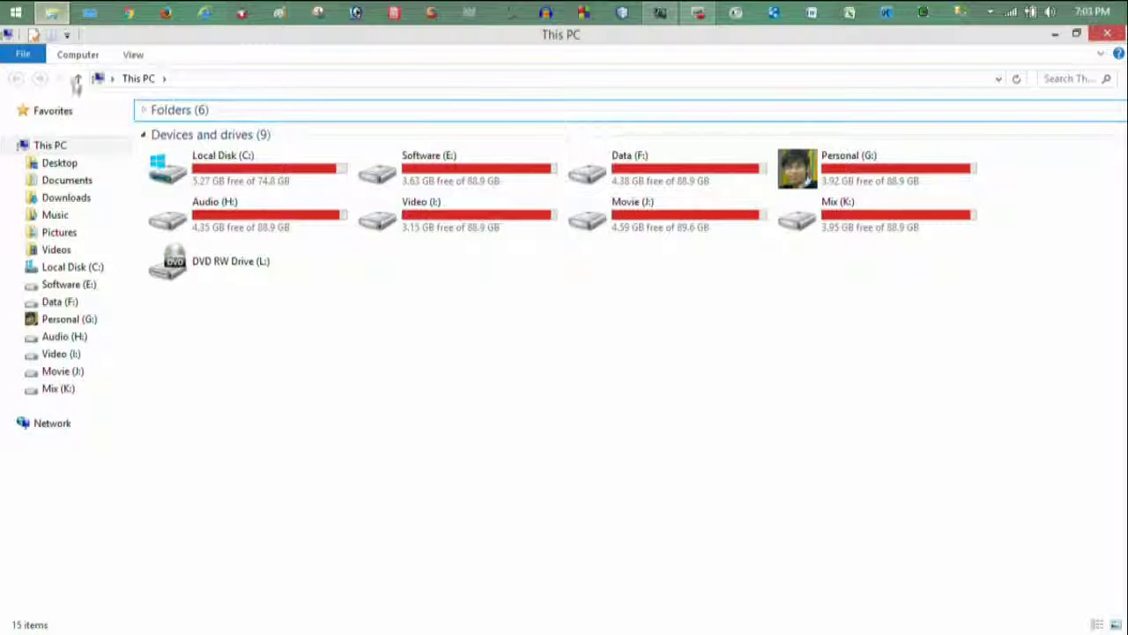
left_click(84, 199)
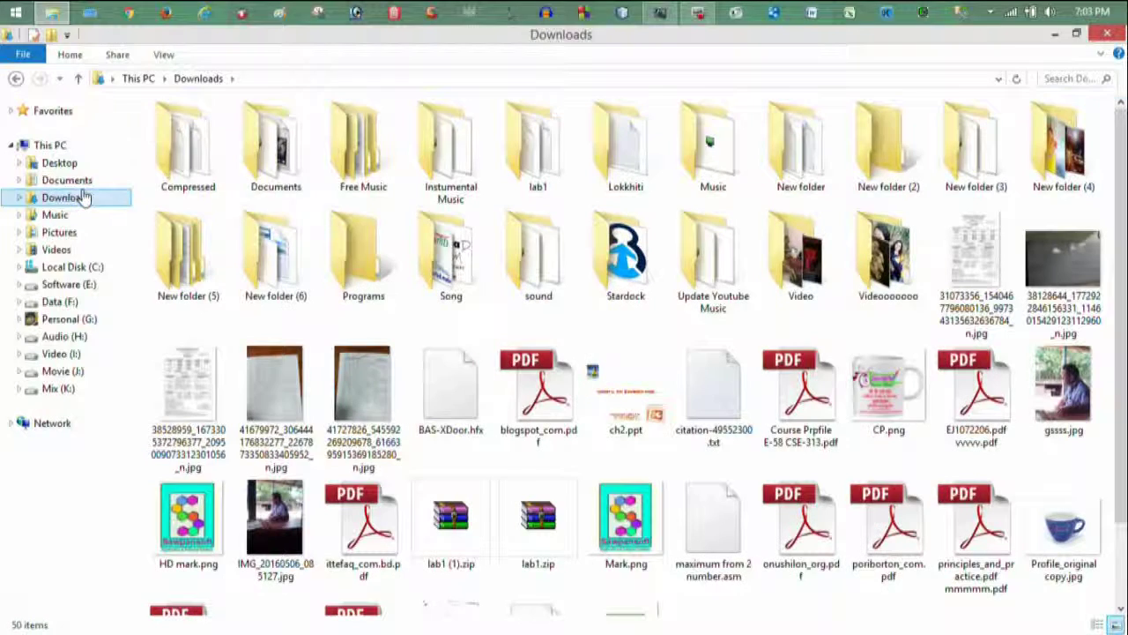
double_click(278, 141)
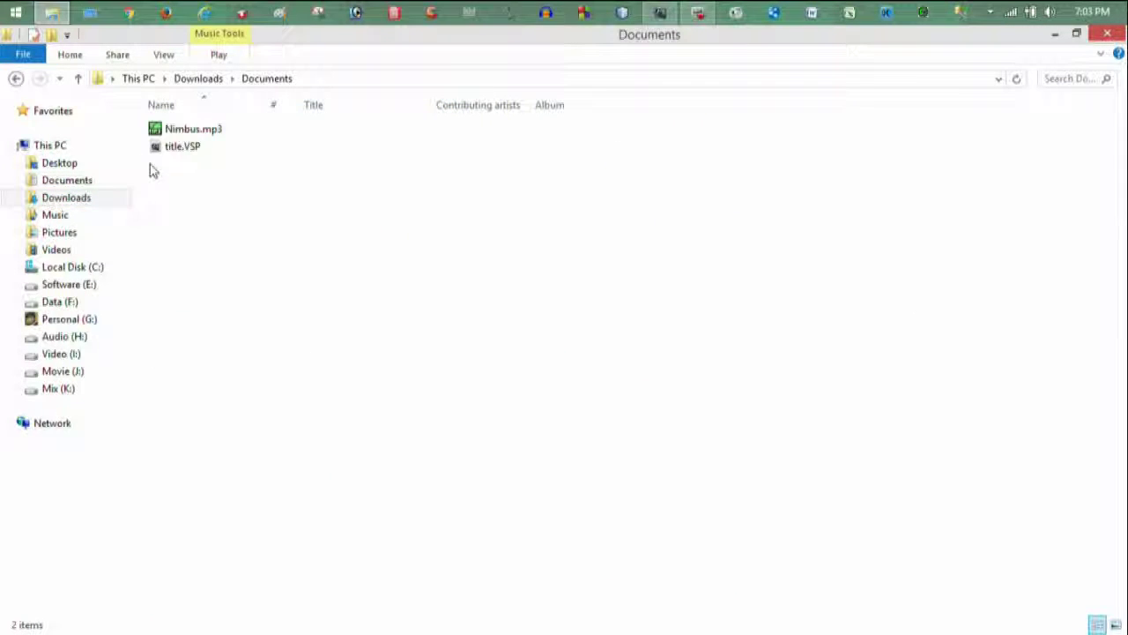
double_click(214, 148)
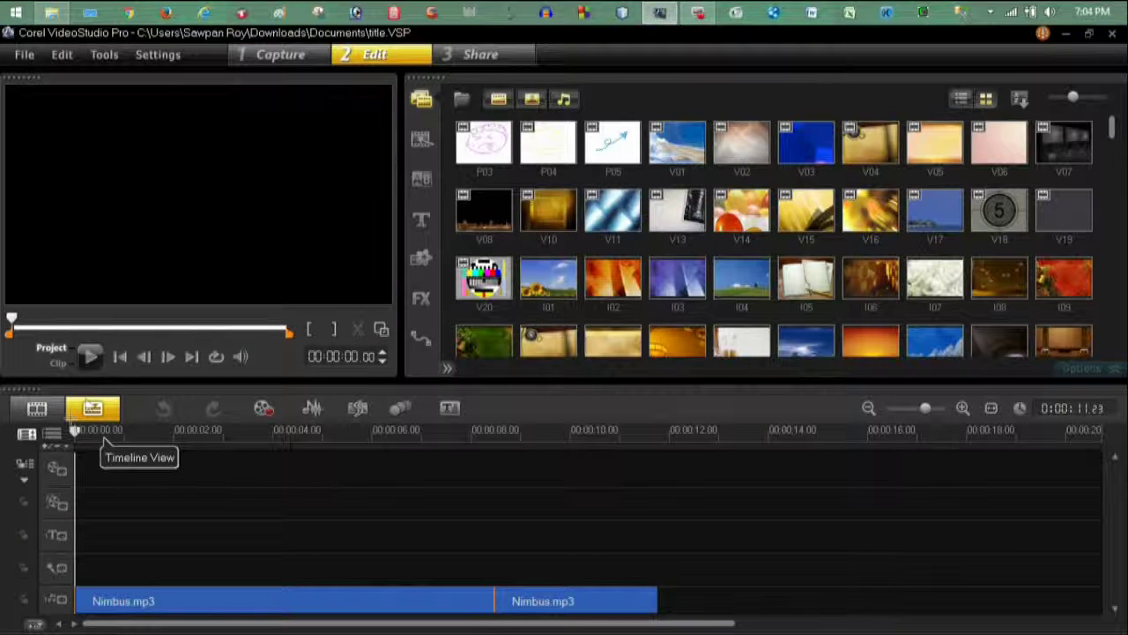
- Play and pause the project, move the playhead to about 5 seconds, then switch to Share
left_click(104, 362)
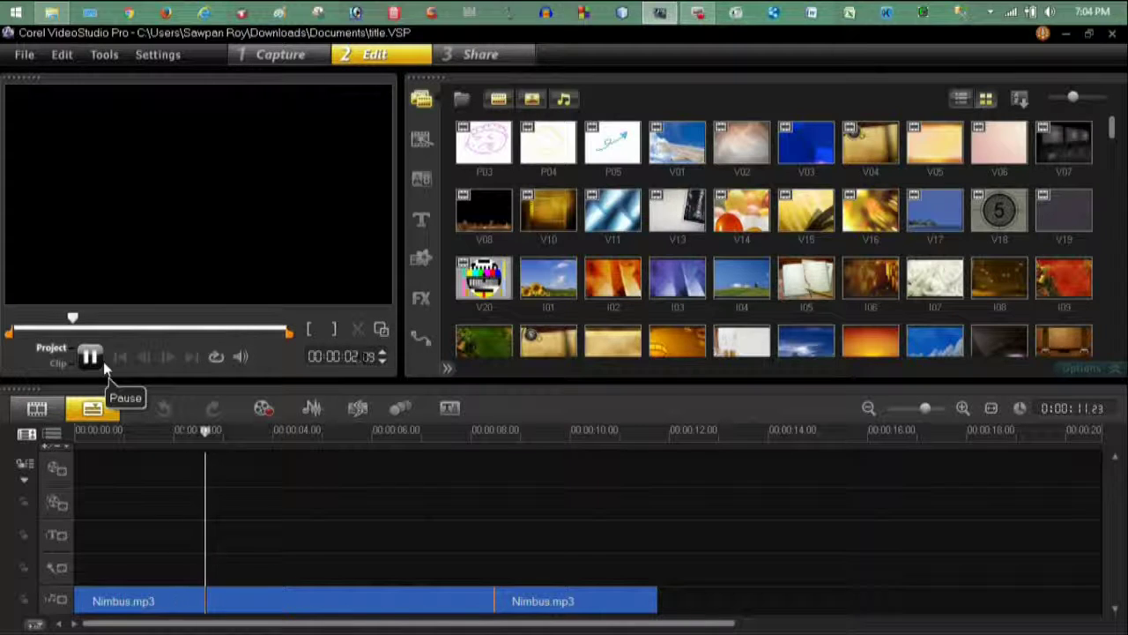
left_click(103, 361)
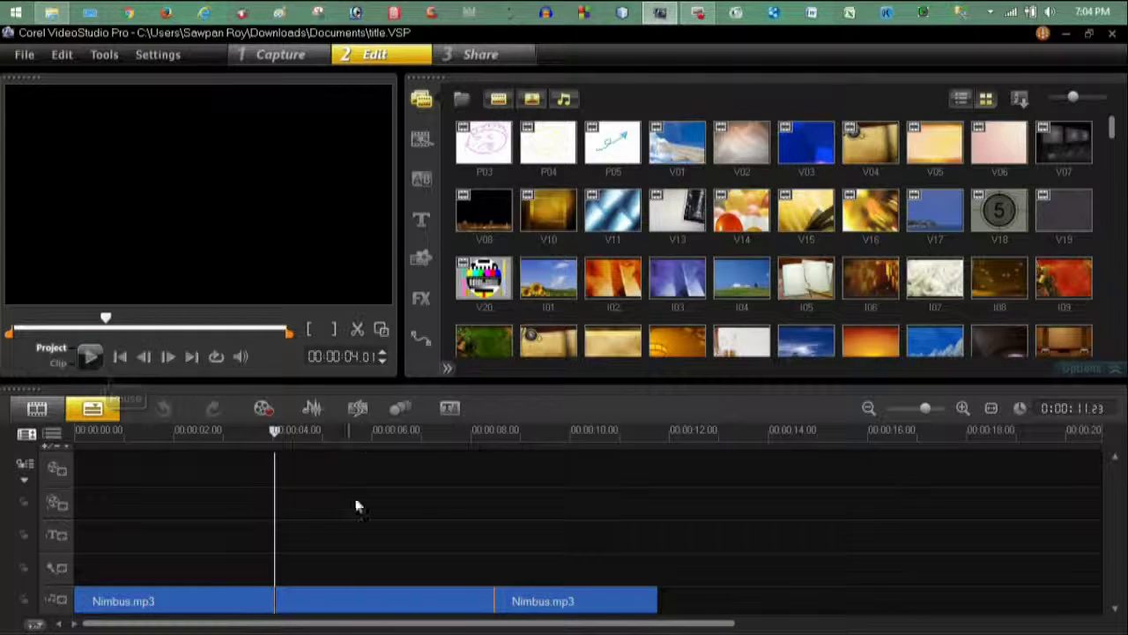
left_click_drag(303, 436, 335, 432)
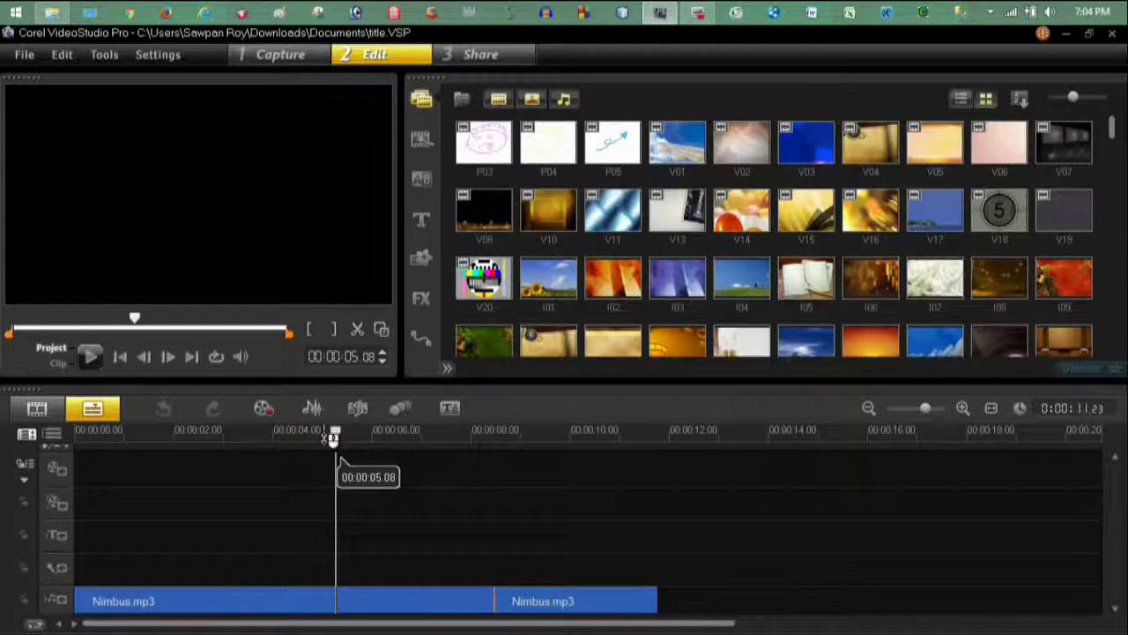
left_click(492, 55)
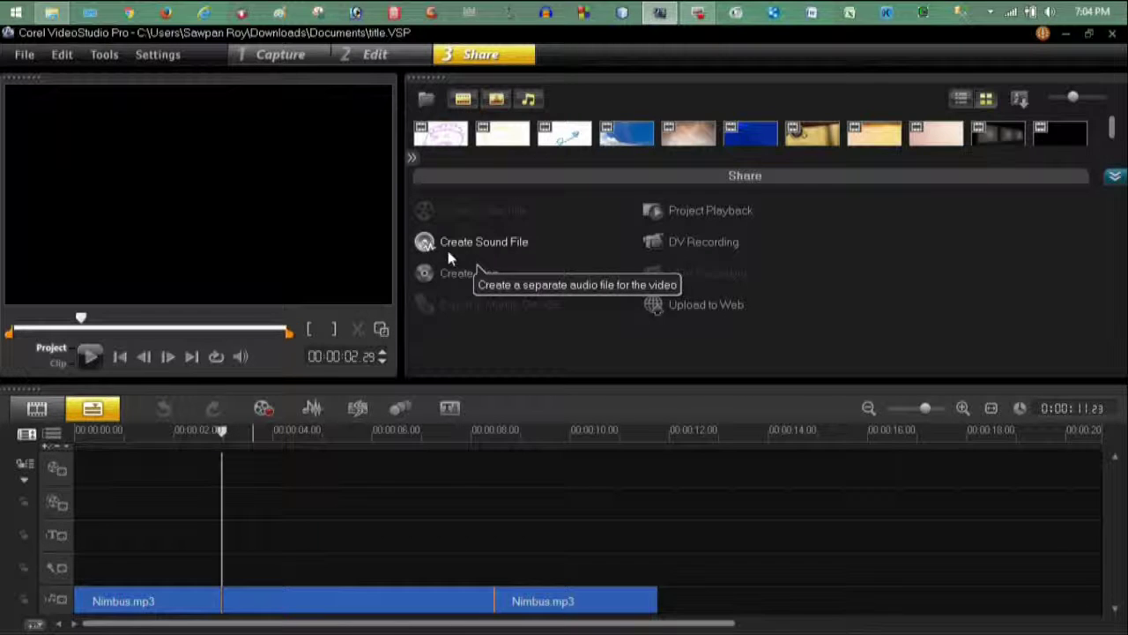
- Create a WAV sound file named 'audio' in Documents, then stop the preview
left_click(483, 243)
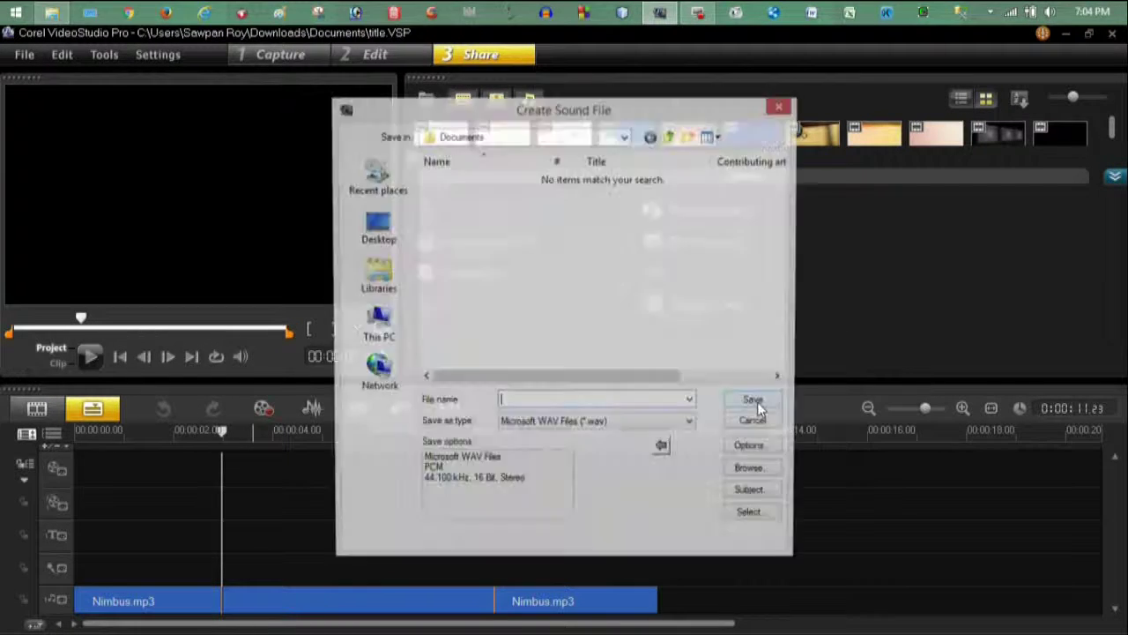
left_click(550, 403)
type("o")
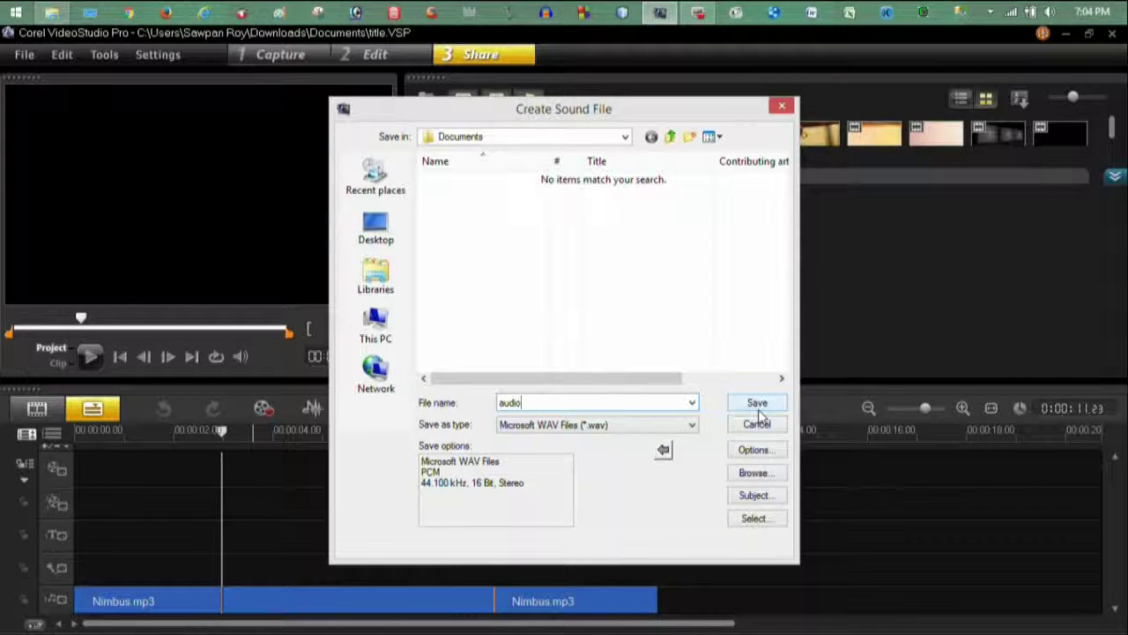
left_click(759, 405)
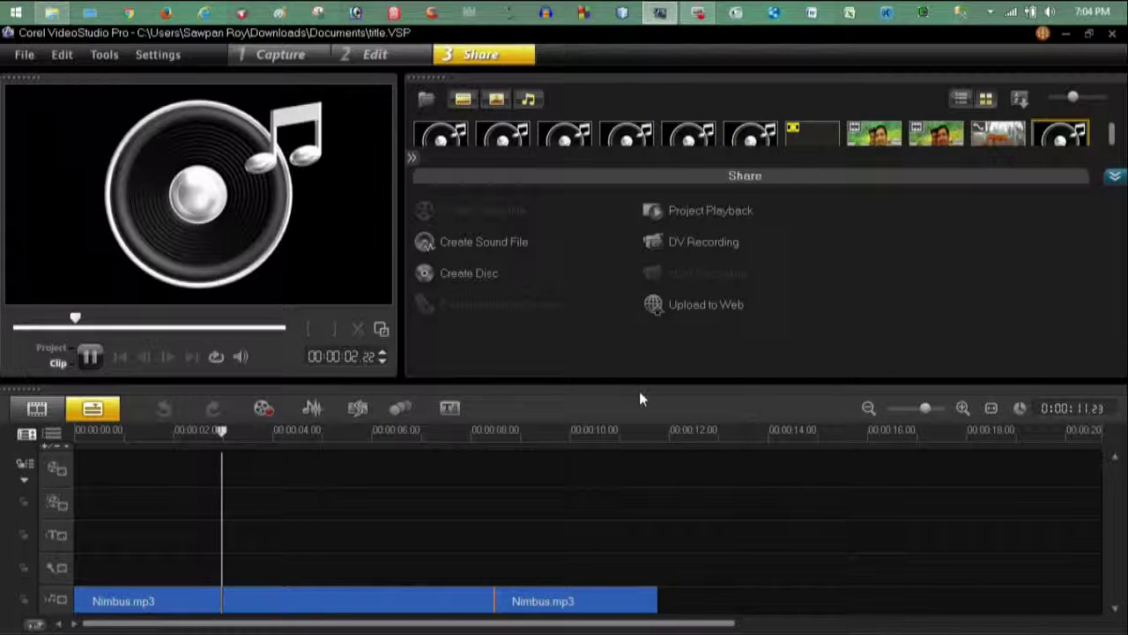
left_click(91, 355)
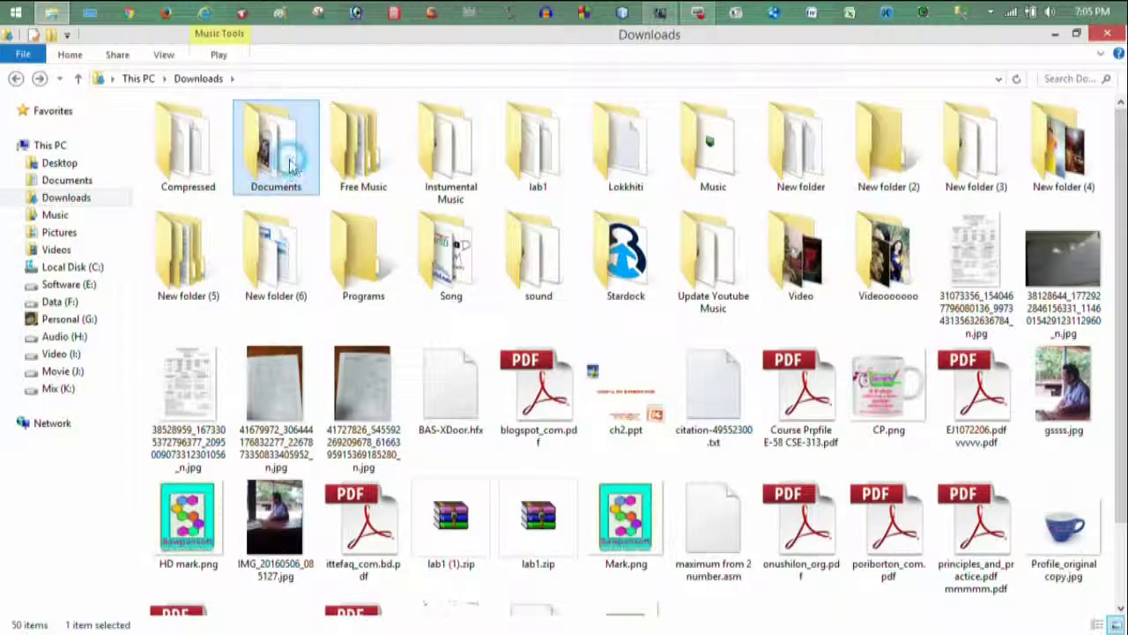
- Play the exported audio.wav in KMPlayer to verify the export, then close KMPlayer
left_click(196, 130)
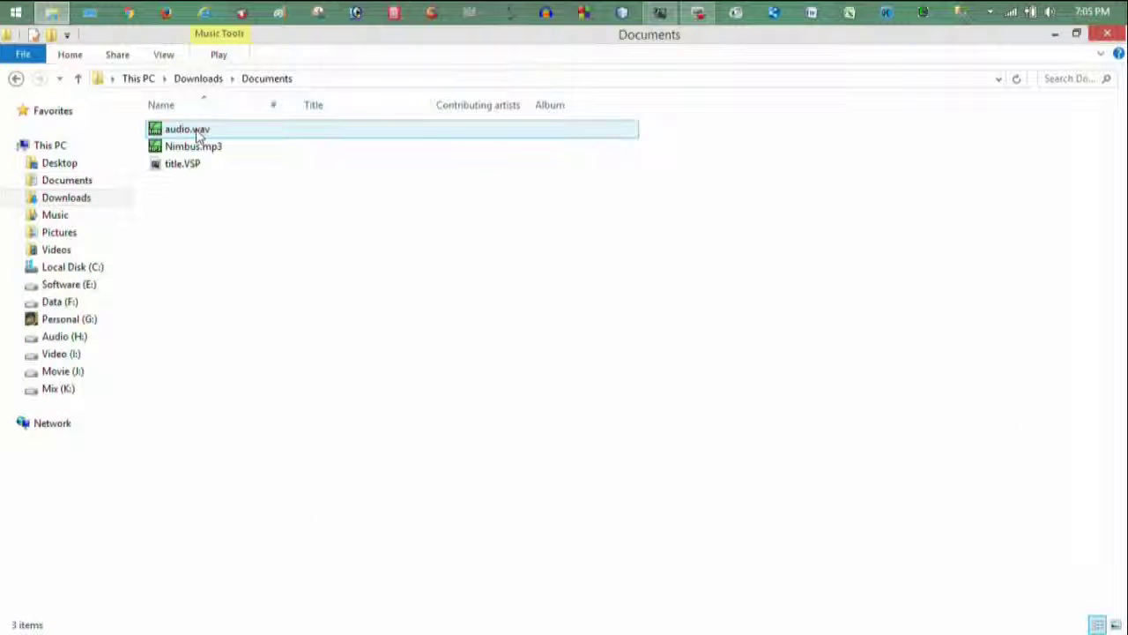
double_click(195, 130)
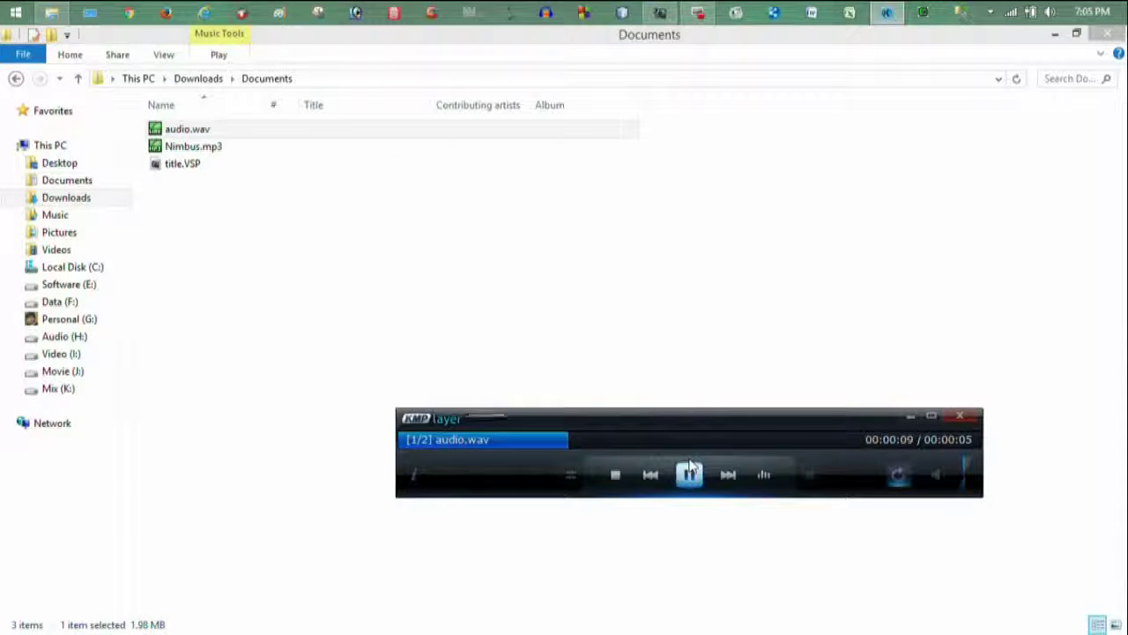
left_click(960, 415)
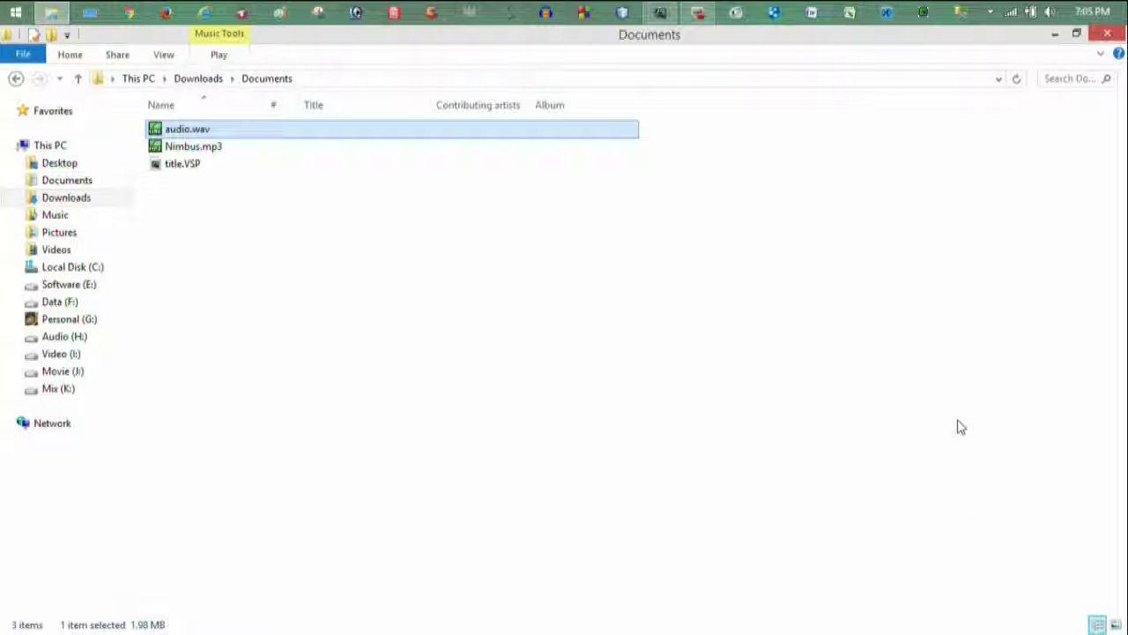